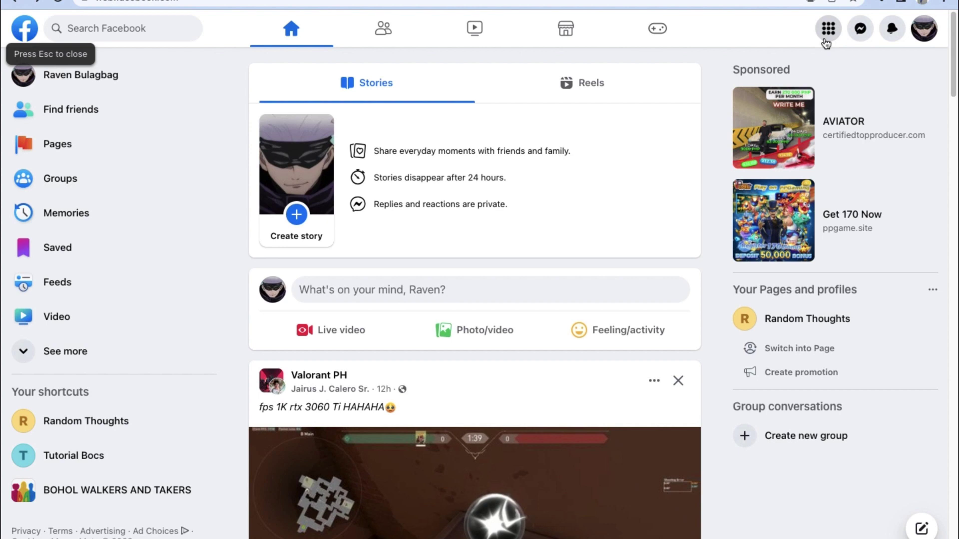
- Open Facebook's main menu to show the Create options, including Page
{"action": "left_click", "coordinate": [827, 32]}
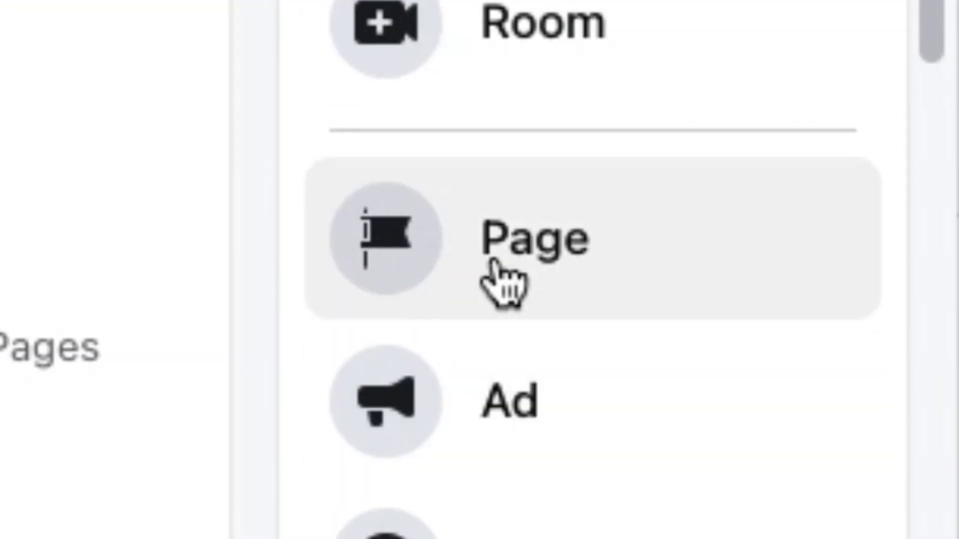
- Start a new Page named Raven's Coffee Shop with categories Coffee shop and Restaurant
{"action": "left_click", "coordinate": [411, 286]}
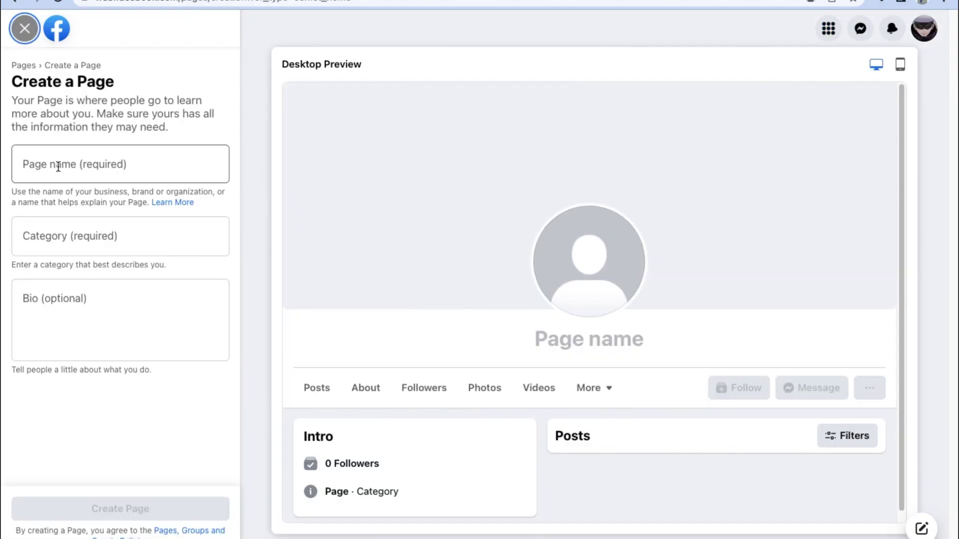
{"action": "left_click", "coordinate": [59, 166]}
{"action": "type", "text": "Rav"}
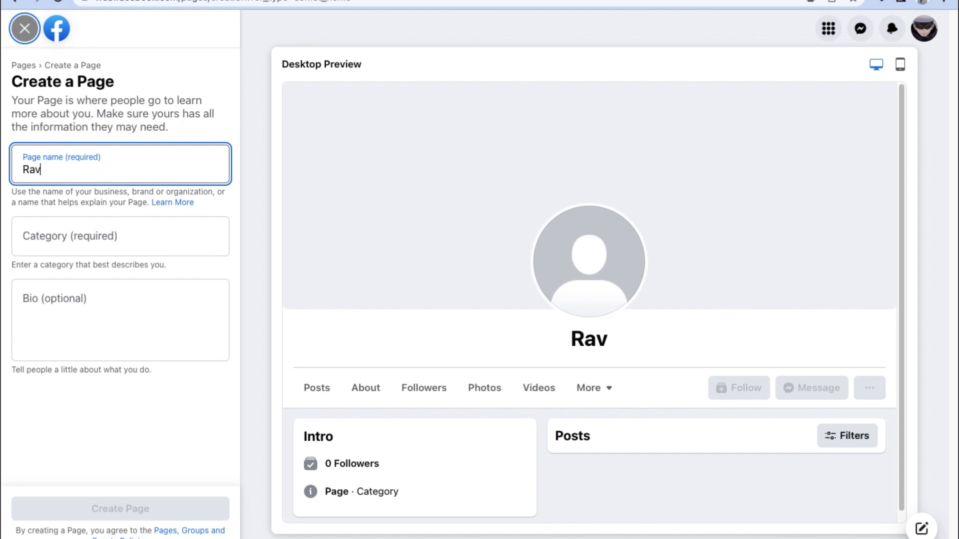
{"action": "type", "text": "en's Cof"}
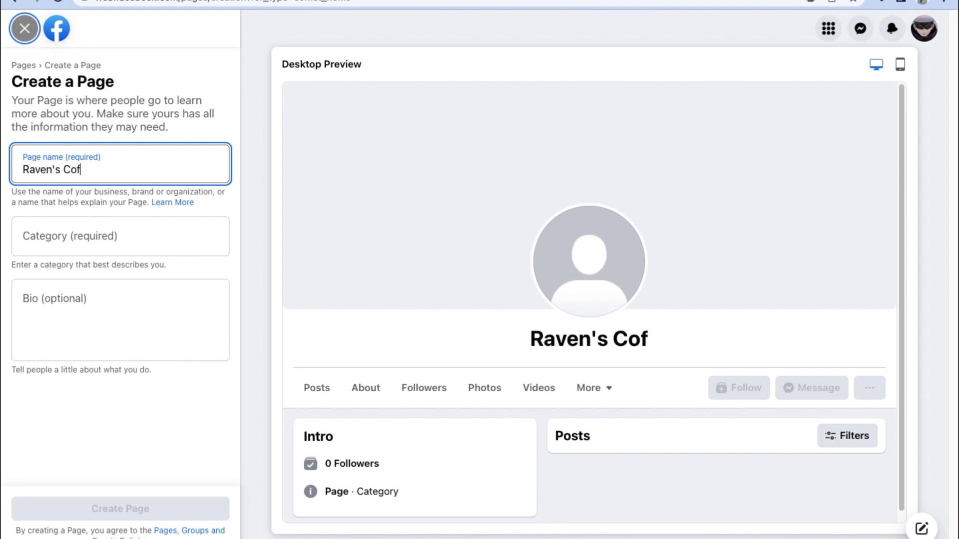
{"action": "type", "text": "fee Shop"}
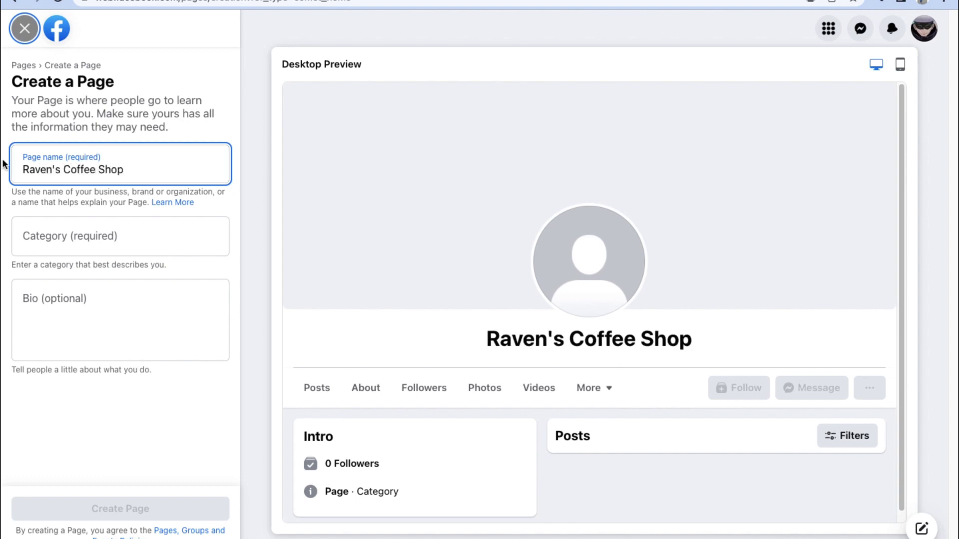
{"action": "left_click", "coordinate": [115, 234]}
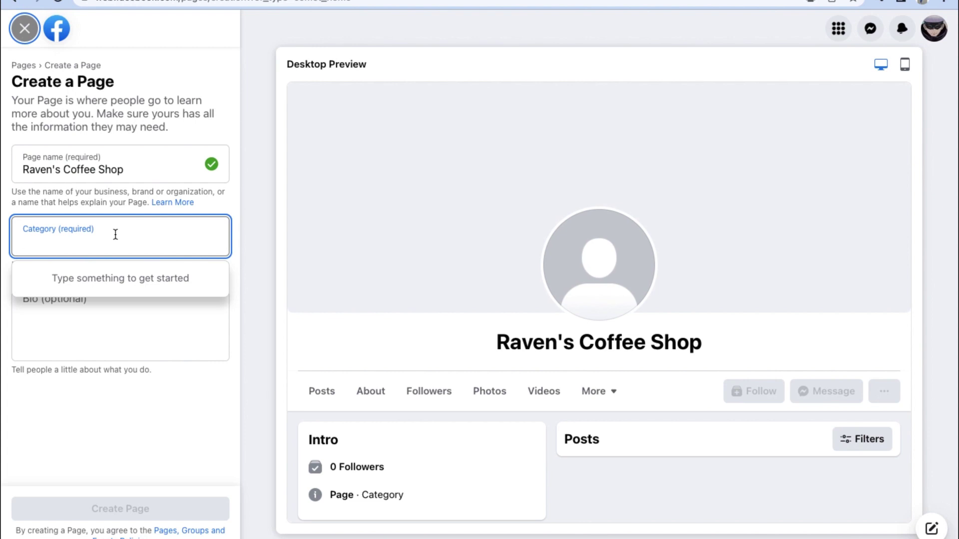
{"action": "type", "text": "Coffe"}
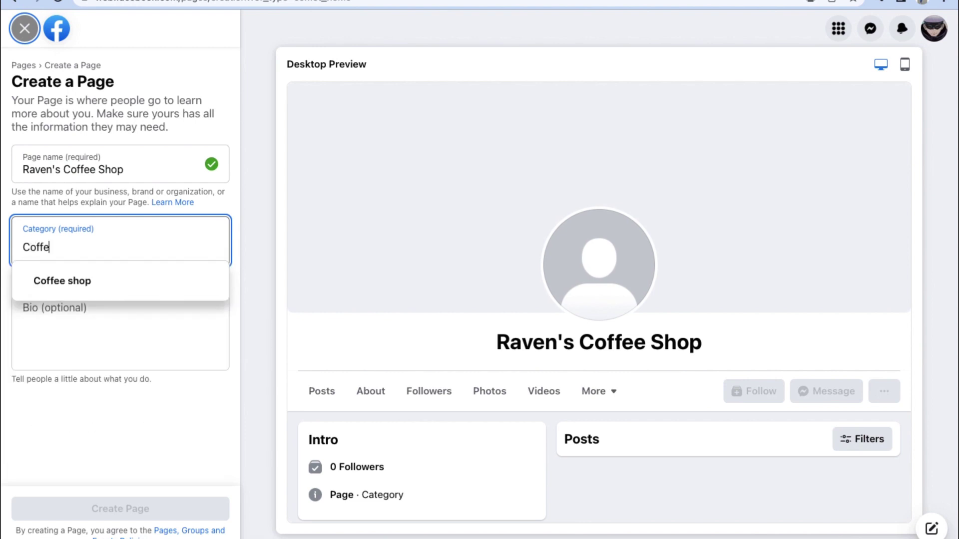
{"action": "key", "text": "Return"}
{"action": "type", "text": "Res"}
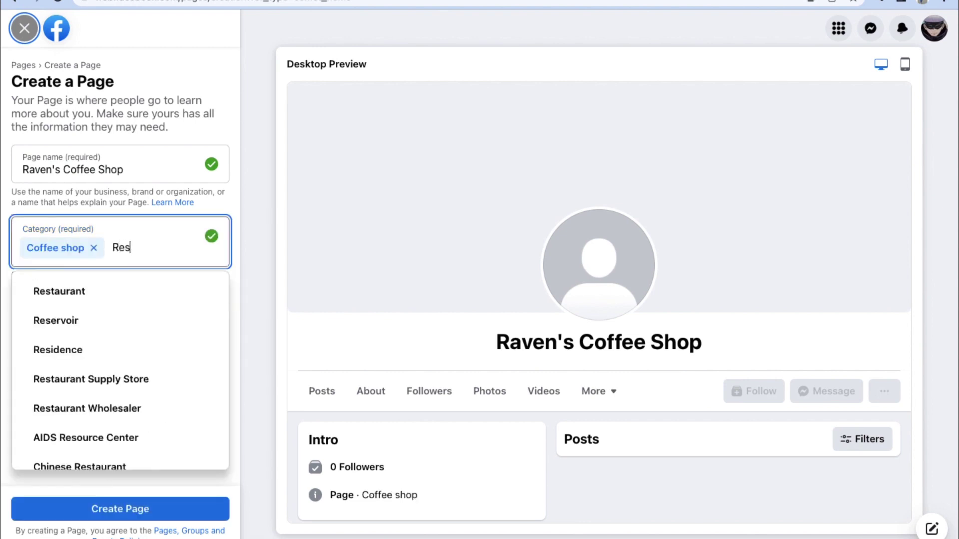
{"action": "left_click", "coordinate": [101, 291]}
- Add the bio 'Welcome to my Coffee Shop!' and create the Page
{"action": "left_click", "coordinate": [87, 347]}
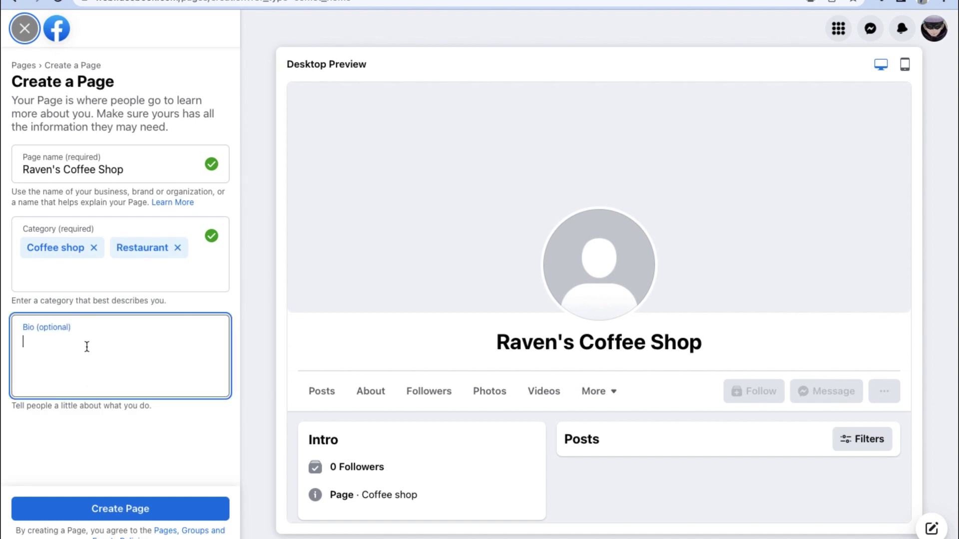
{"action": "type", "text": "Welcome"}
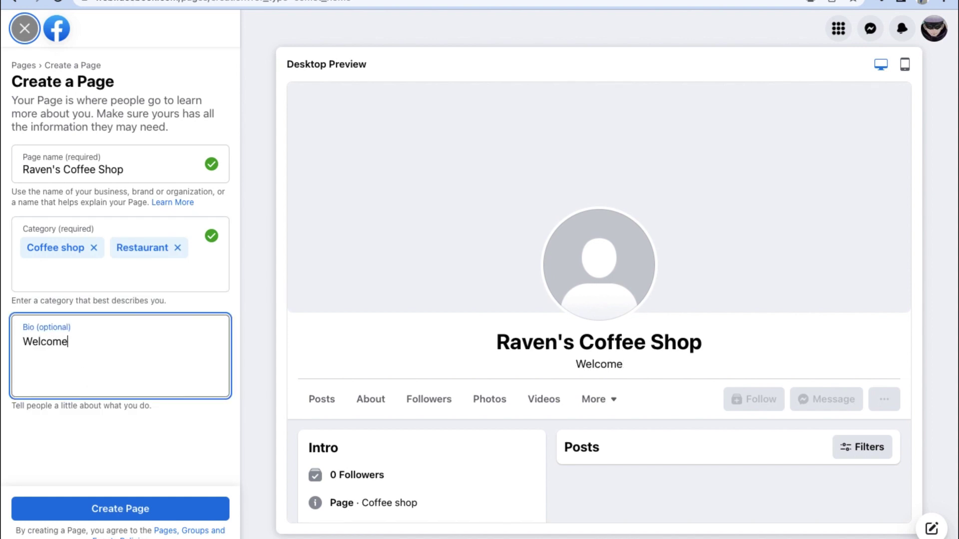
{"action": "type", "text": " to my Coffee "}
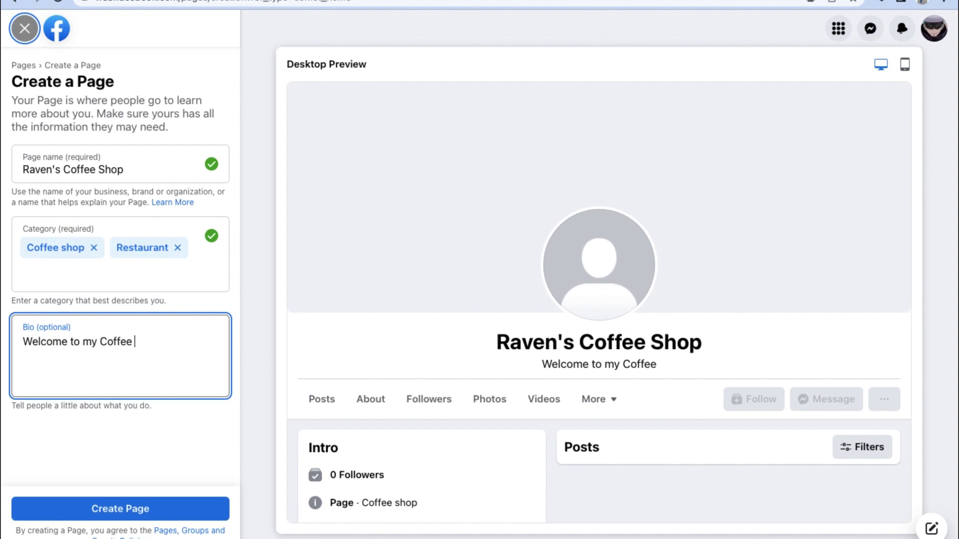
{"action": "type", "text": "Shop!"}
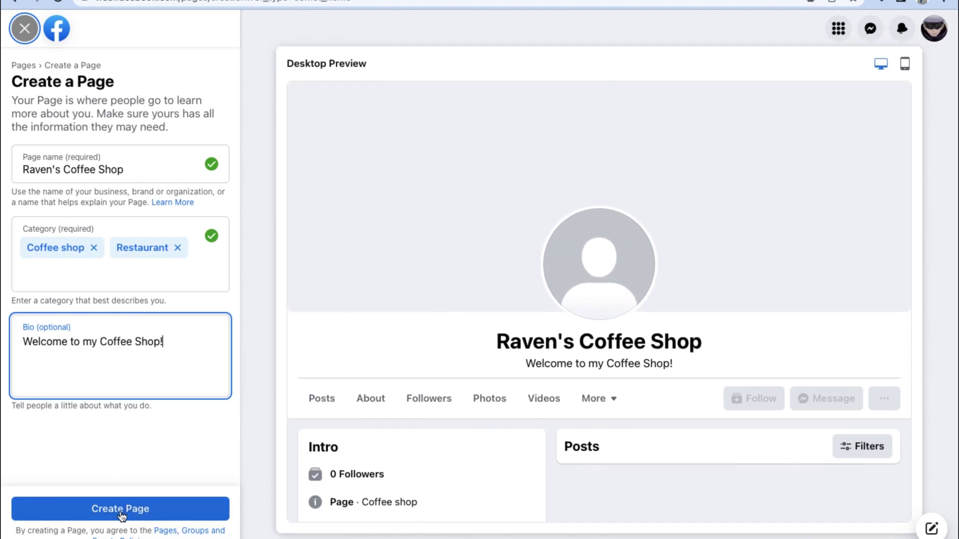
{"action": "left_click", "coordinate": [146, 515]}
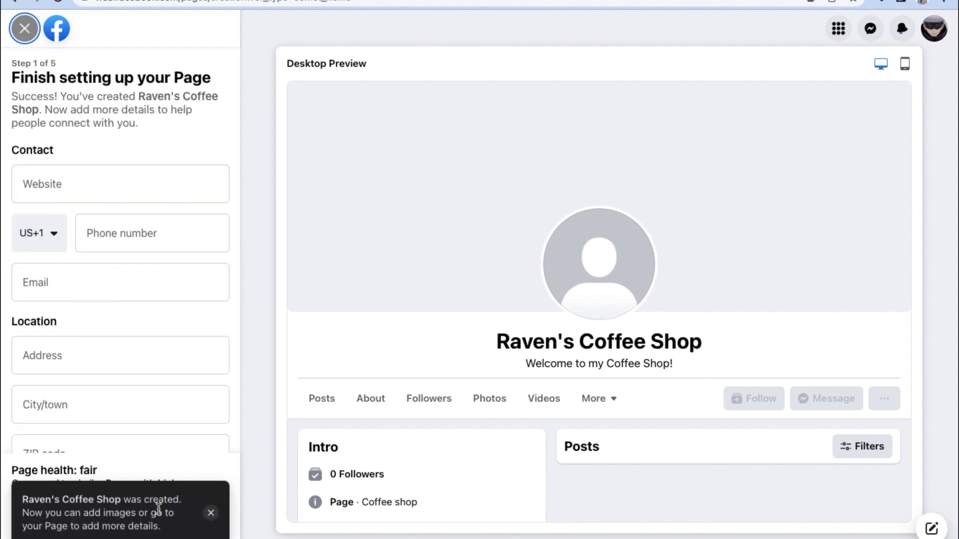
- Work in the Page's website field and look through the contact section
{"action": "left_click", "coordinate": [72, 177]}
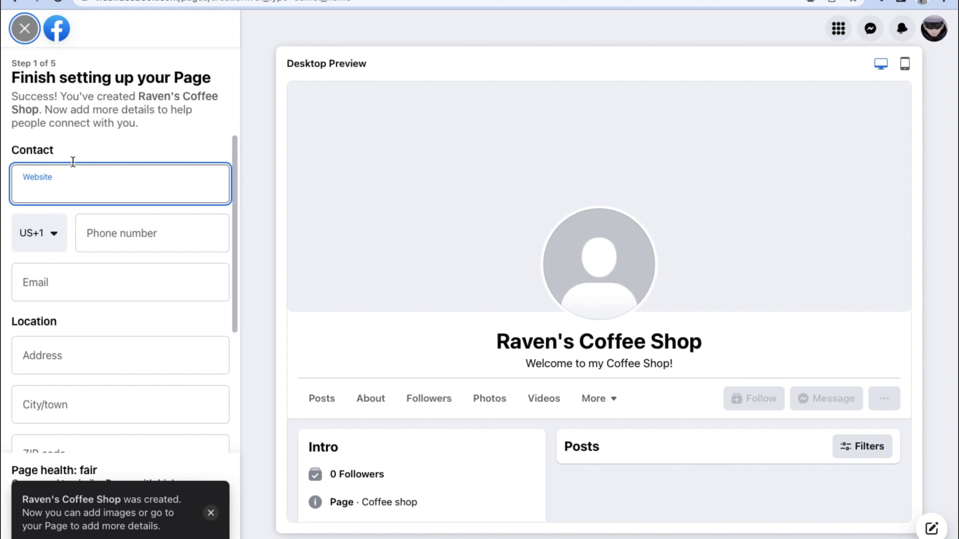
{"action": "left_click_drag", "start_coordinate": [15, 148], "coordinate": [59, 148]}
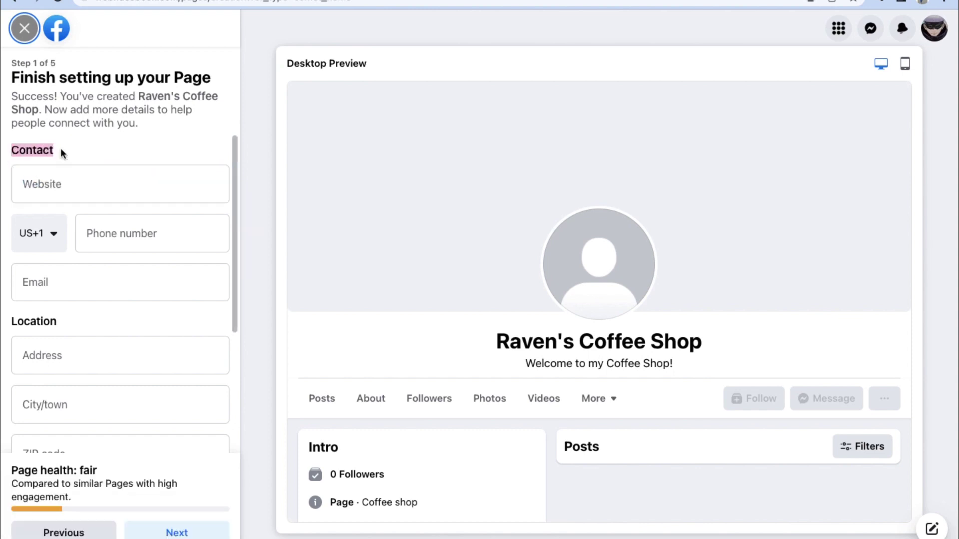
{"action": "left_click", "coordinate": [48, 183]}
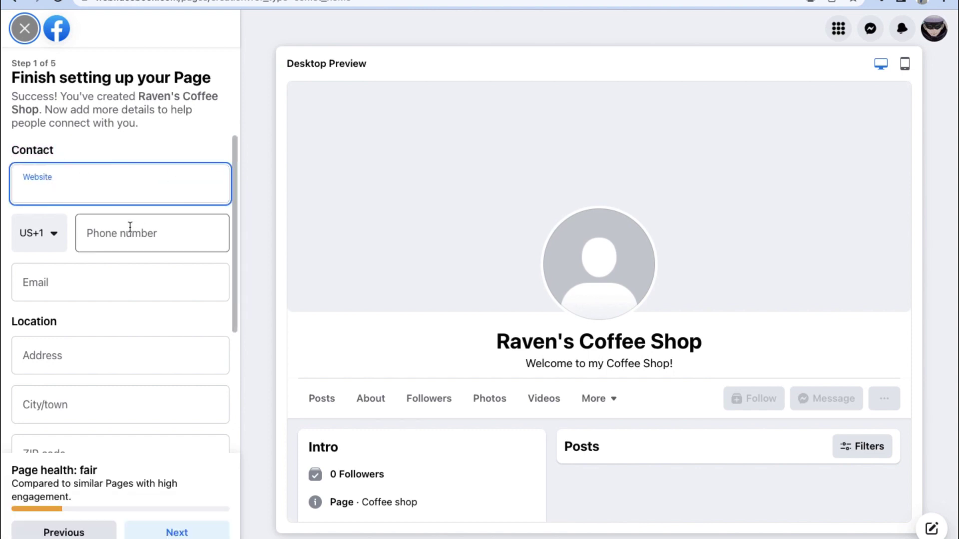
{"action": "scroll", "coordinate": [125, 239], "scroll_direction": "down", "scroll_amount": 1}
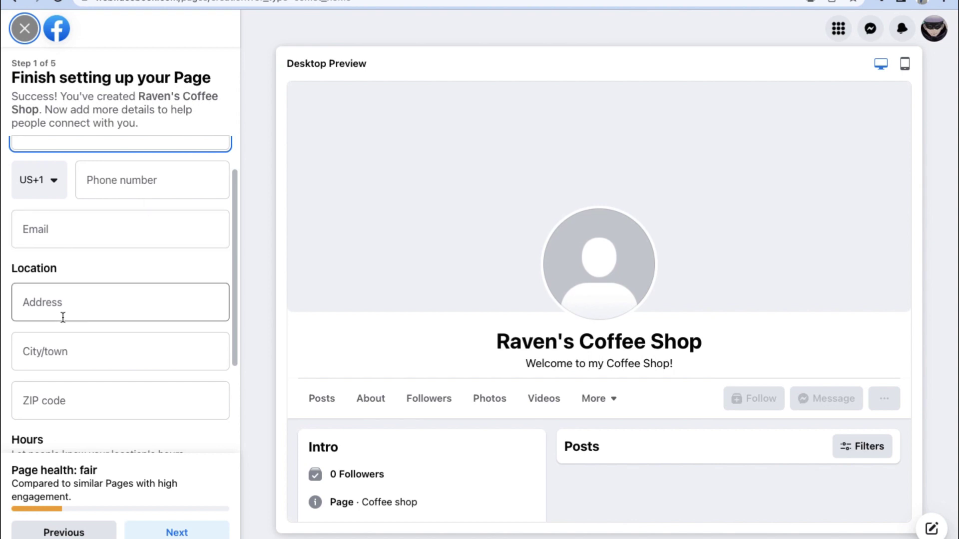
{"action": "scroll", "coordinate": [63, 318], "scroll_direction": "down", "scroll_amount": 1}
{"action": "scroll", "coordinate": [63, 318], "scroll_direction": "down", "scroll_amount": 2}
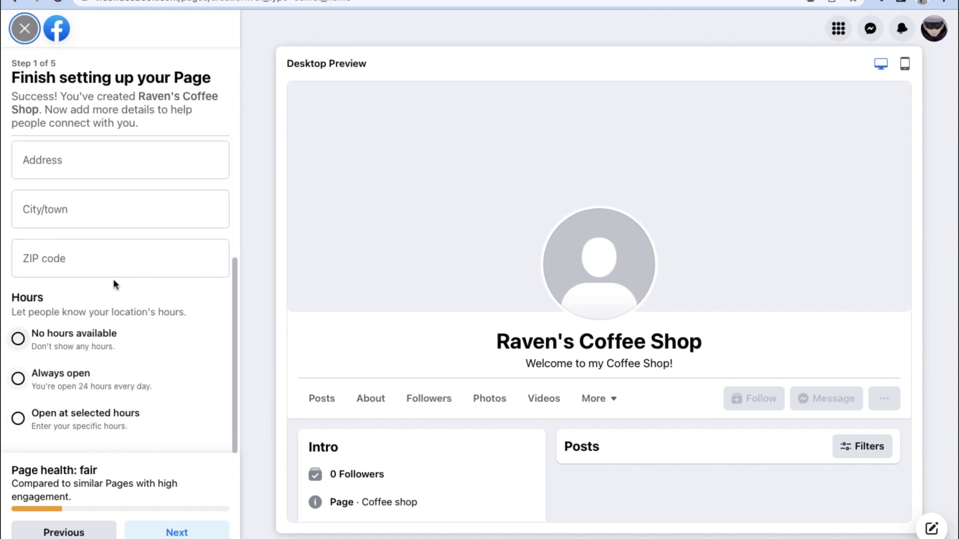
{"action": "scroll", "coordinate": [106, 276], "scroll_direction": "up", "scroll_amount": 4}
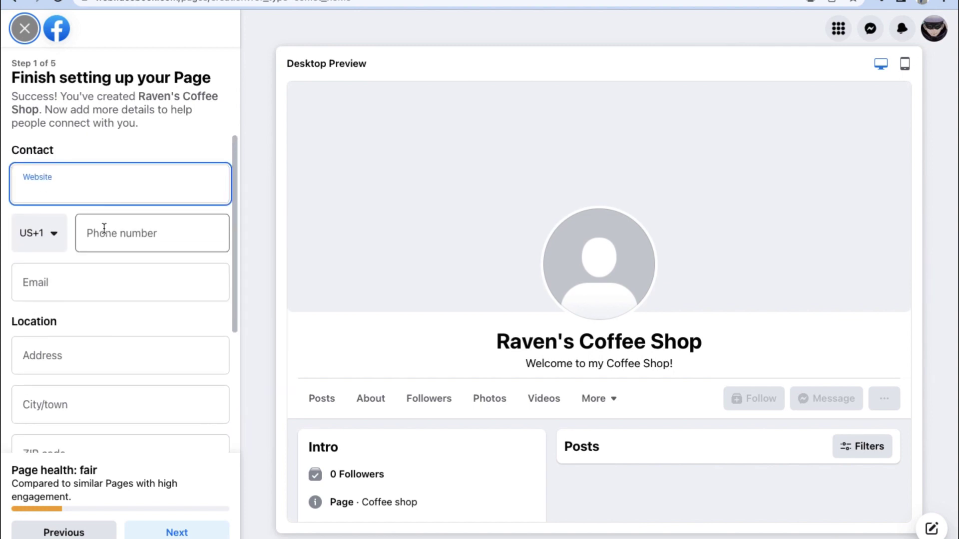
- Set the phone country code to Philippines (PH+63), then bring the Hours options into view
{"action": "left_click", "coordinate": [55, 240]}
{"action": "scroll", "coordinate": [86, 474], "scroll_direction": "down", "scroll_amount": 20}
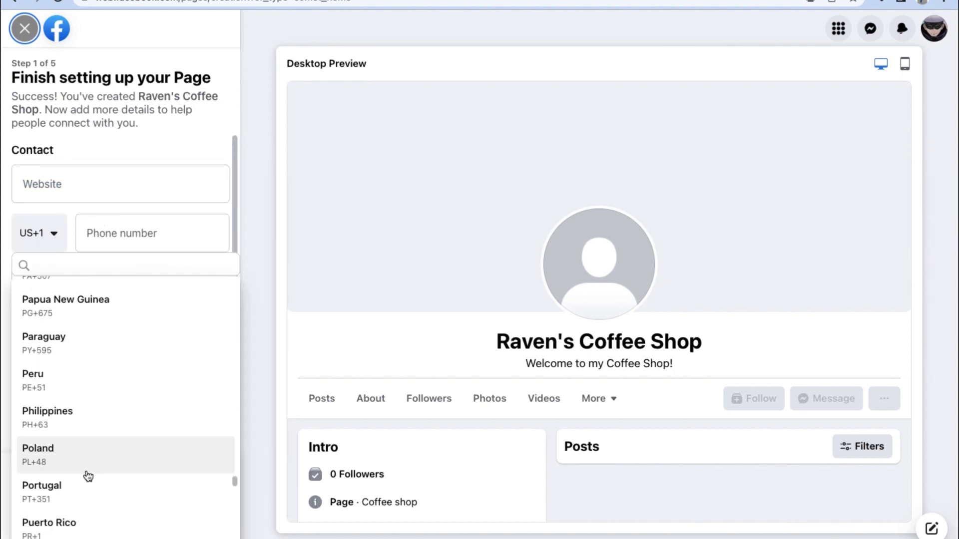
{"action": "left_click", "coordinate": [93, 430]}
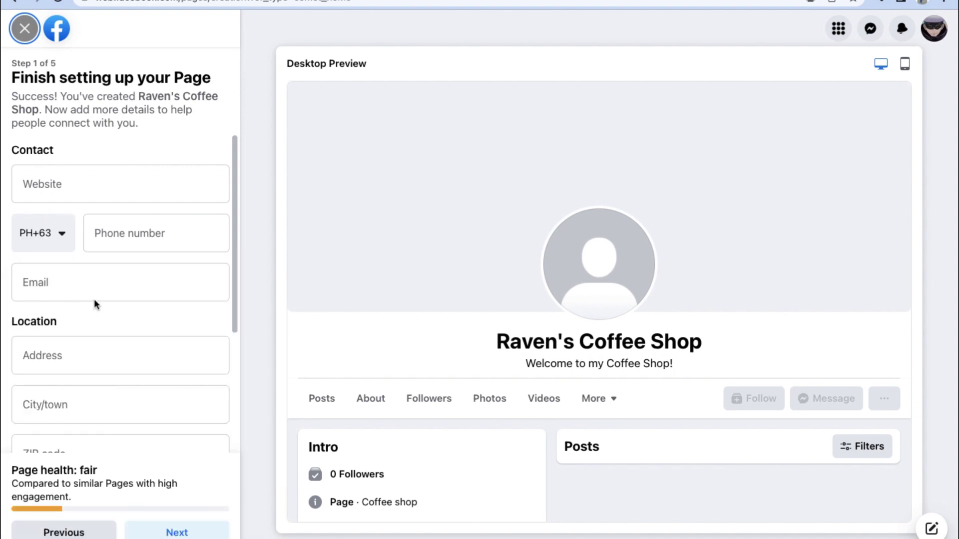
{"action": "left_click", "coordinate": [120, 238]}
{"action": "scroll", "coordinate": [55, 397], "scroll_direction": "down", "scroll_amount": 4}
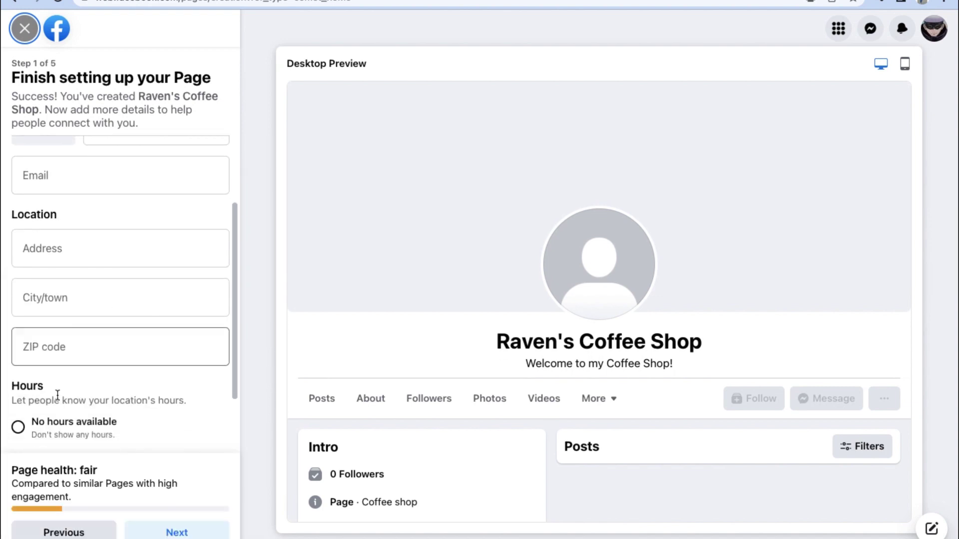
{"action": "scroll", "coordinate": [59, 400], "scroll_direction": "down", "scroll_amount": 1}
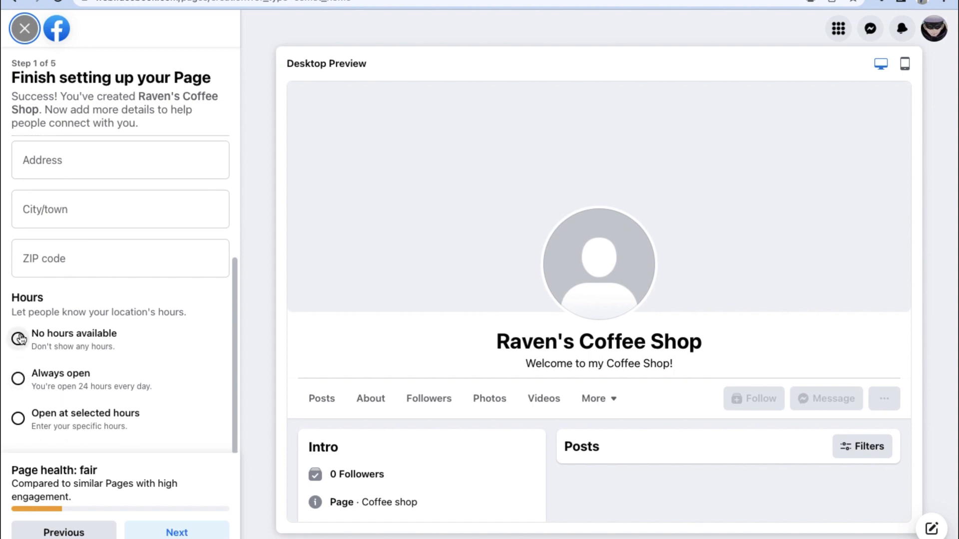
- Choose selected hours and set Monday and Tuesday closing time to 5:00 PM
{"action": "left_click", "coordinate": [18, 419]}
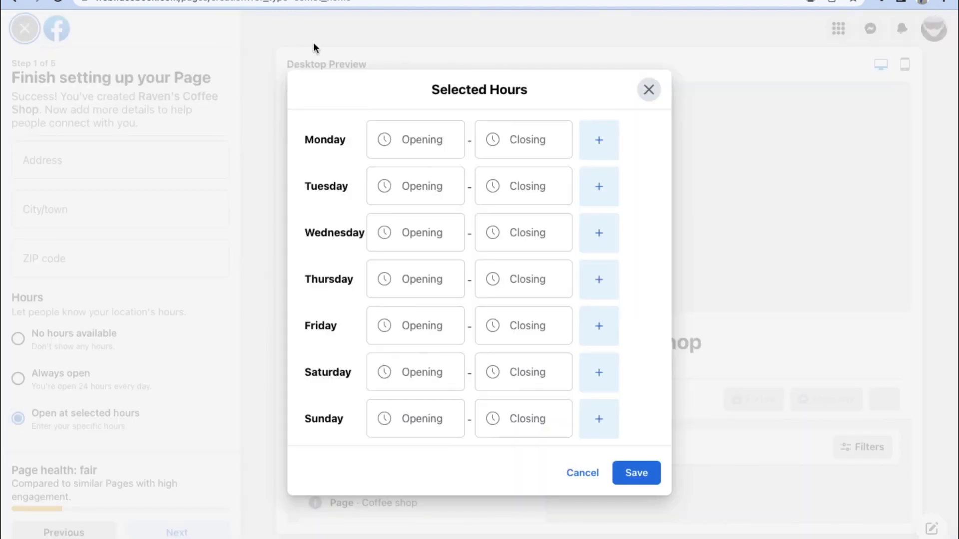
{"action": "left_click", "coordinate": [405, 142]}
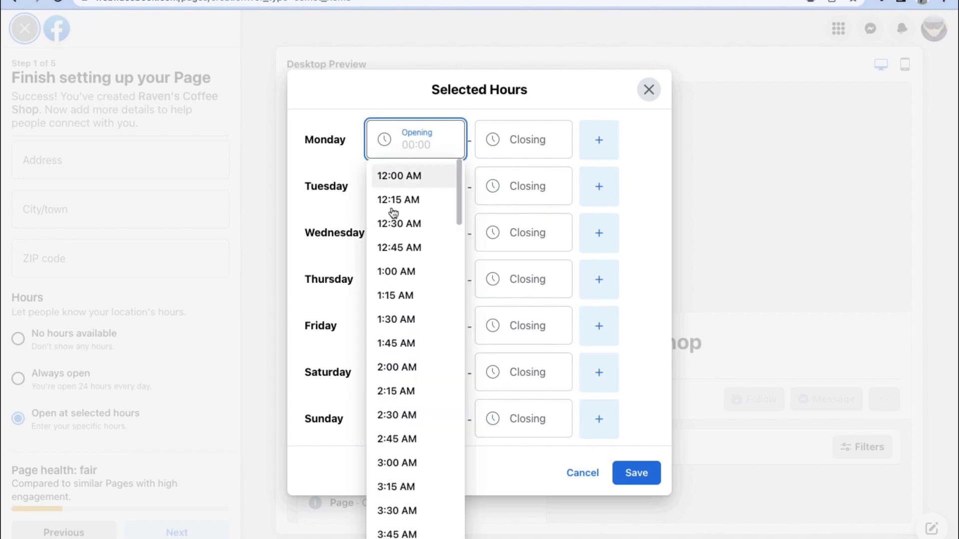
{"action": "scroll", "coordinate": [390, 272], "scroll_direction": "down", "scroll_amount": 3}
{"action": "scroll", "coordinate": [392, 273], "scroll_direction": "down", "scroll_amount": 4}
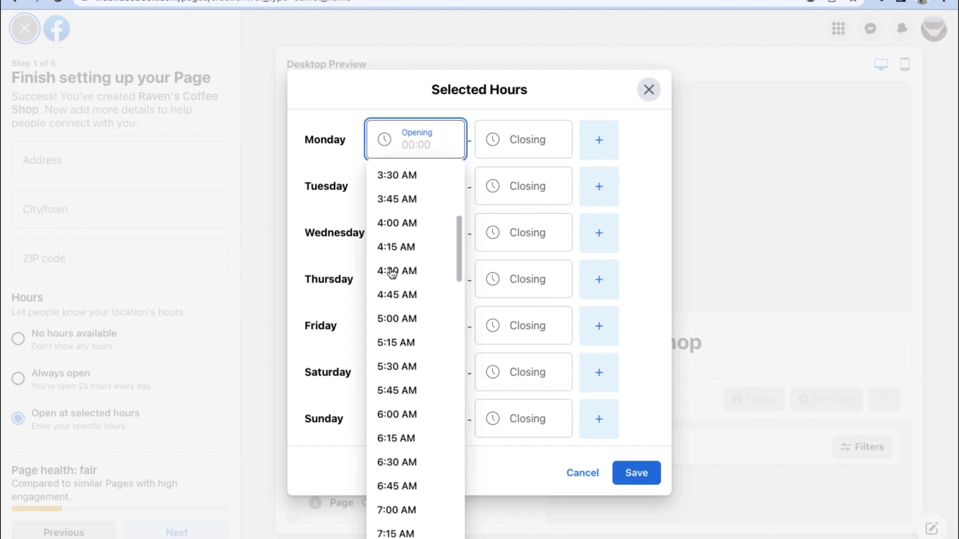
{"action": "scroll", "coordinate": [392, 272], "scroll_direction": "down", "scroll_amount": 2}
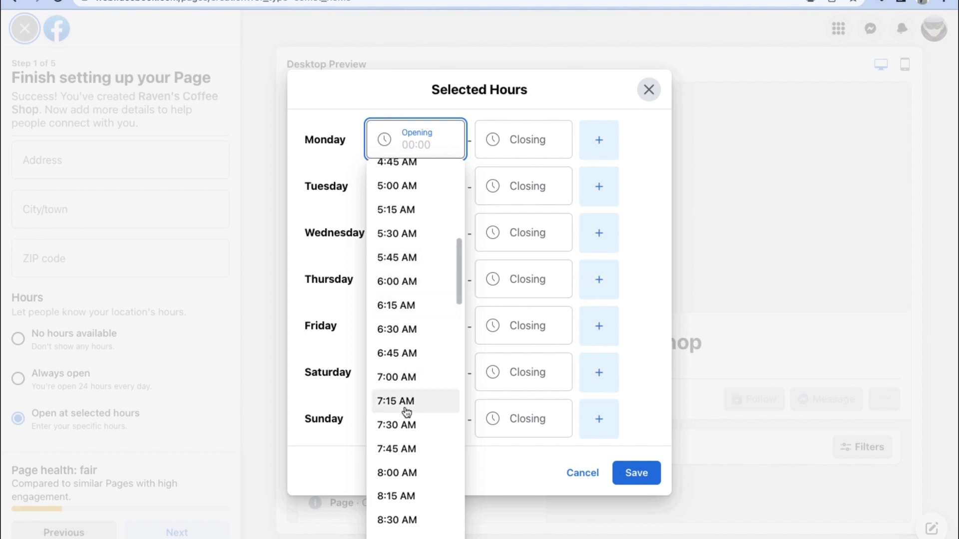
{"action": "left_click", "coordinate": [393, 474]}
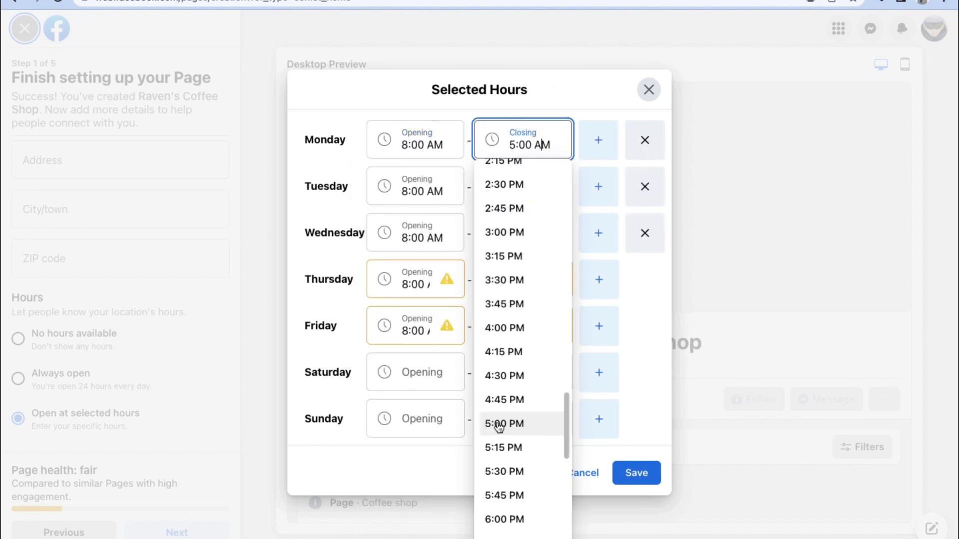
{"action": "left_click", "coordinate": [504, 425]}
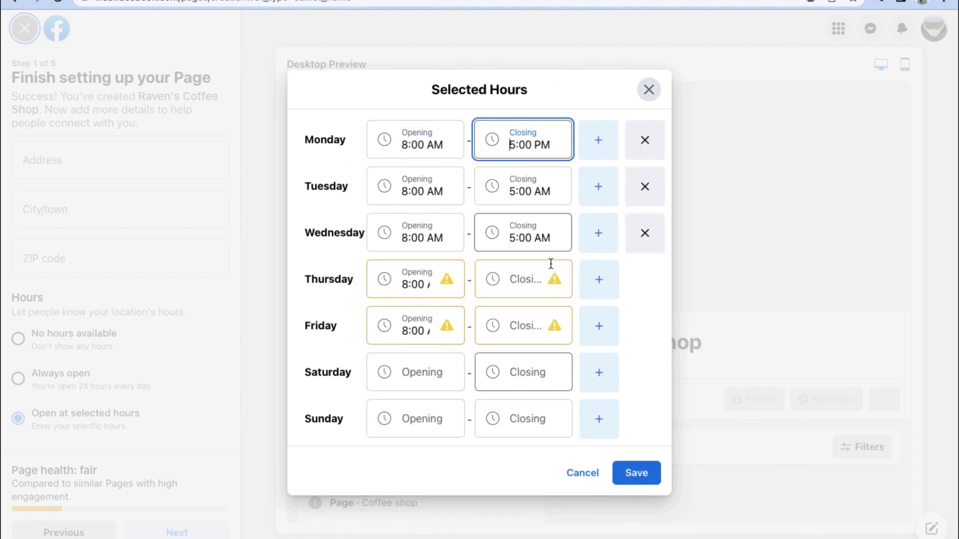
{"action": "left_click", "coordinate": [517, 199]}
{"action": "scroll", "coordinate": [508, 395], "scroll_direction": "down", "scroll_amount": 2}
{"action": "scroll", "coordinate": [508, 394], "scroll_direction": "down", "scroll_amount": 20}
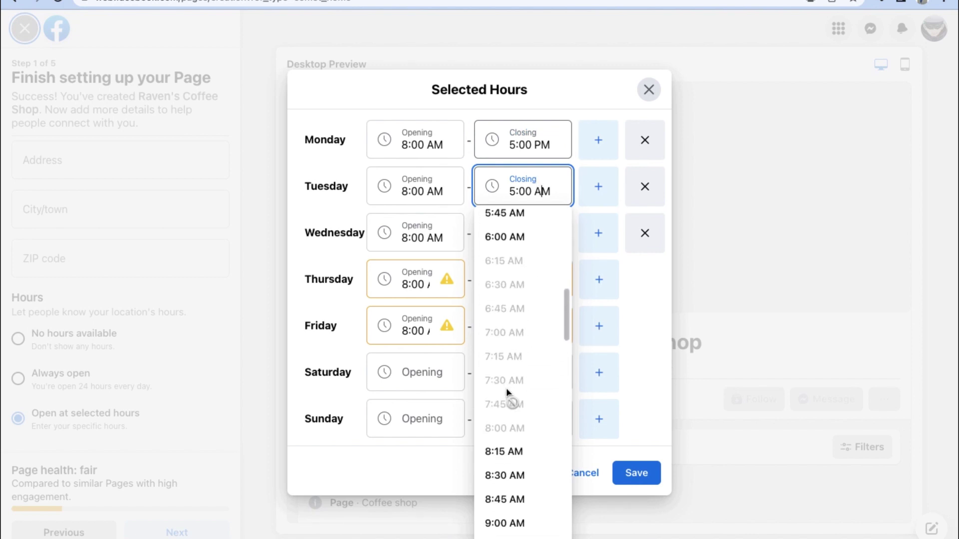
{"action": "scroll", "coordinate": [509, 394], "scroll_direction": "down", "scroll_amount": 3}
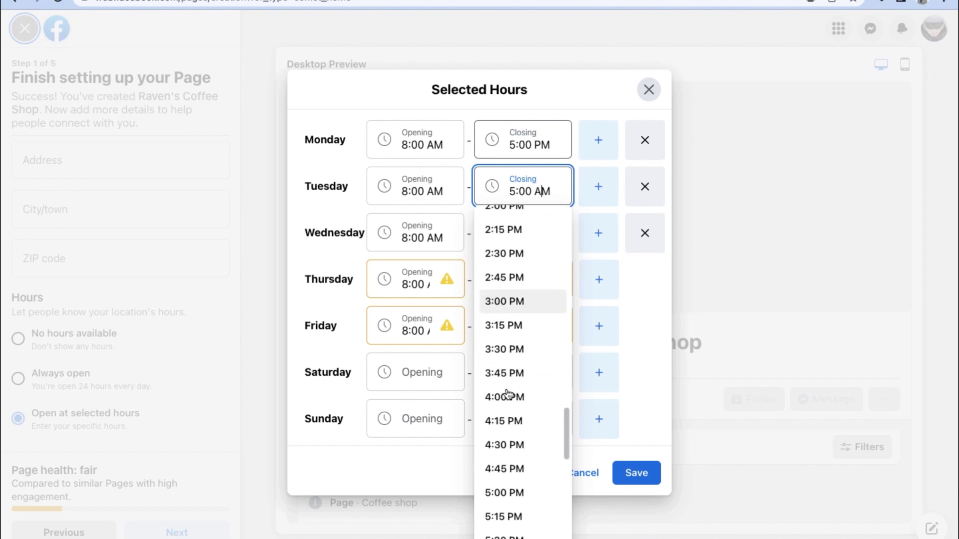
{"action": "left_click", "coordinate": [505, 494]}
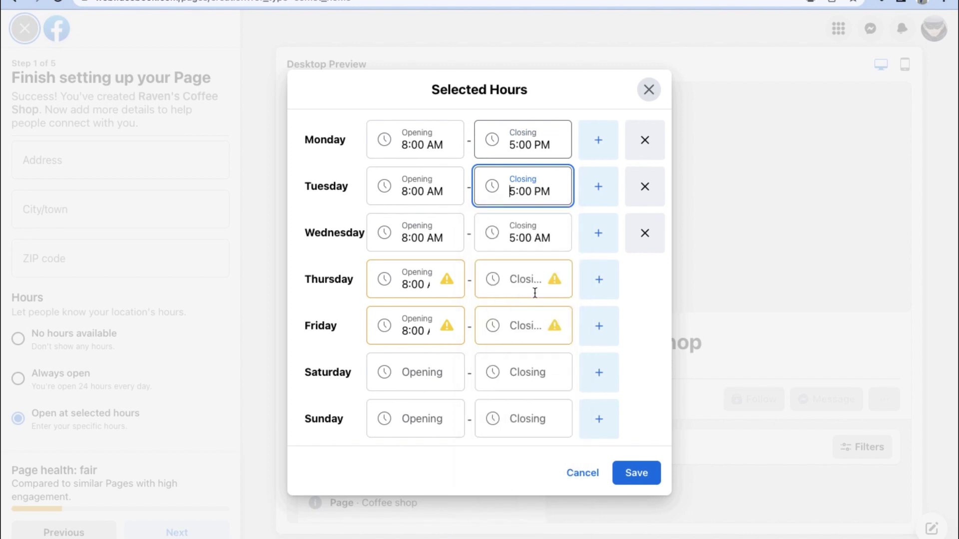
- Set Wednesday, Thursday and Friday closing time to 5:00 PM
{"action": "left_click", "coordinate": [544, 243]}
{"action": "left_click", "coordinate": [522, 191]}
{"action": "left_click_drag", "start_coordinate": [522, 191], "coordinate": [501, 192]}
{"action": "key", "text": "ctrl+c"}
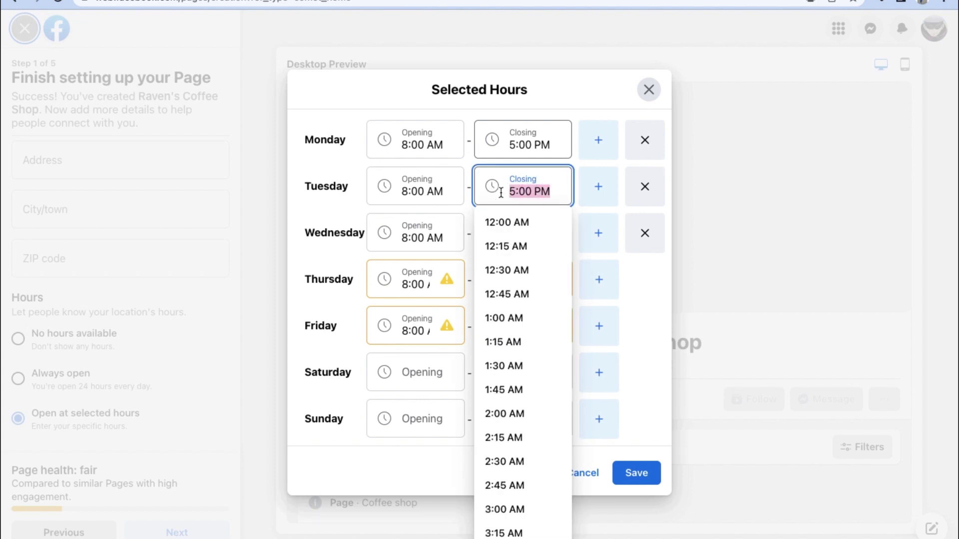
{"action": "left_click", "coordinate": [448, 266]}
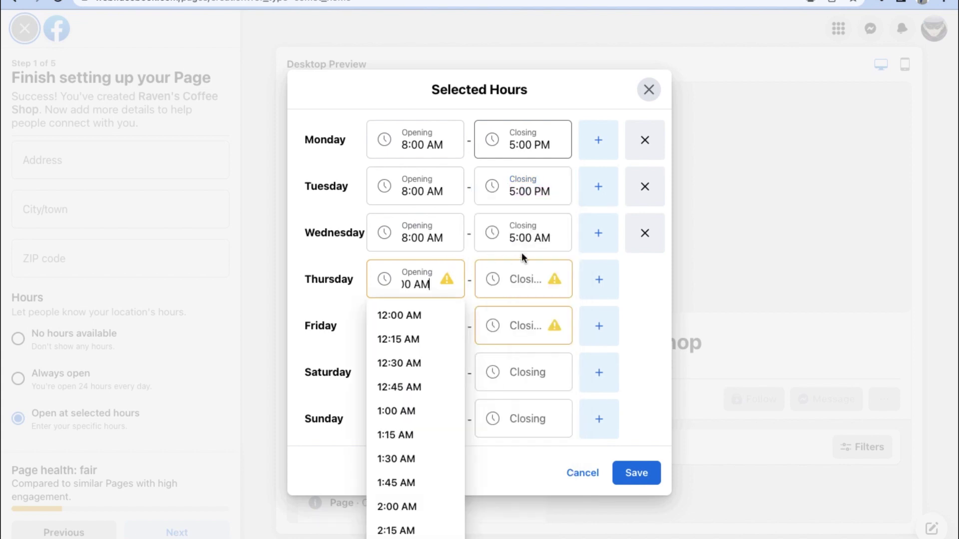
{"action": "left_click", "coordinate": [534, 240]}
{"action": "triple_click", "coordinate": [532, 238]}
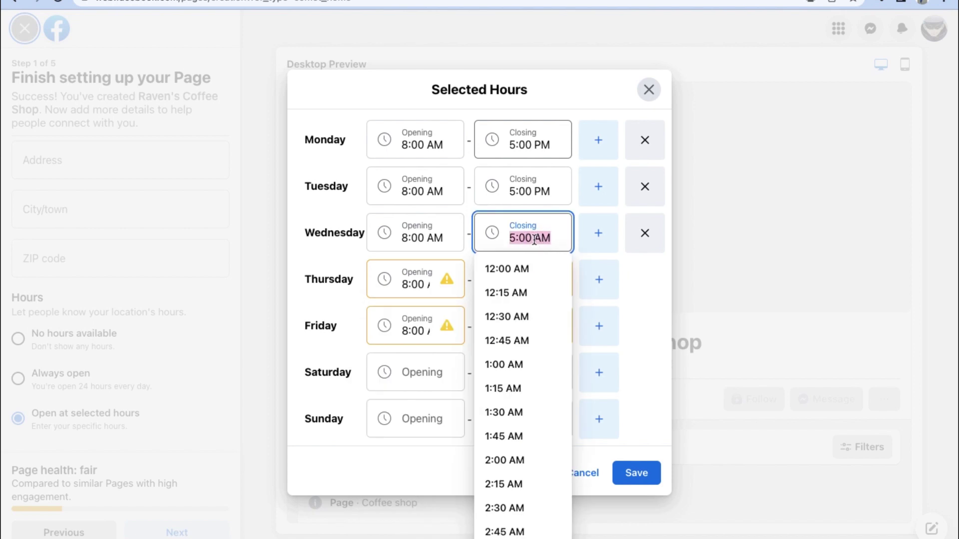
{"action": "type", "text": "5:00 PM"}
{"action": "left_click", "coordinate": [469, 249]}
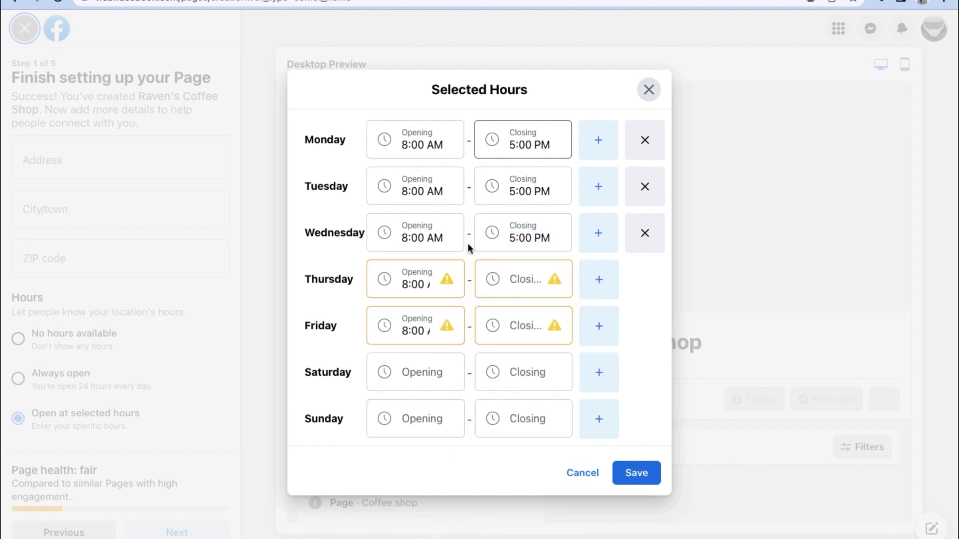
{"action": "left_click", "coordinate": [519, 275]}
{"action": "key", "text": "ctrl+v"}
{"action": "key", "text": "Return"}
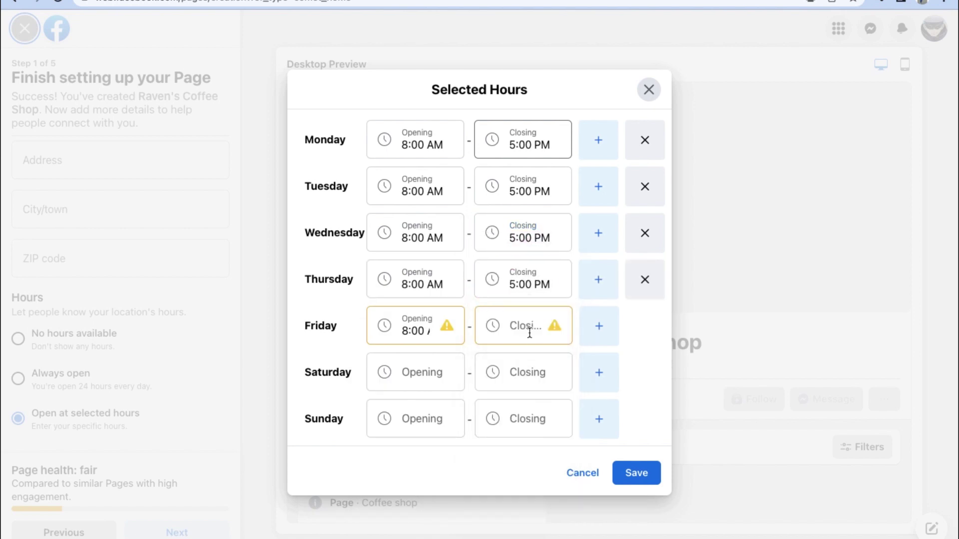
{"action": "left_click", "coordinate": [528, 332]}
{"action": "key", "text": "ctrl+v"}
{"action": "left_click", "coordinate": [465, 341]}
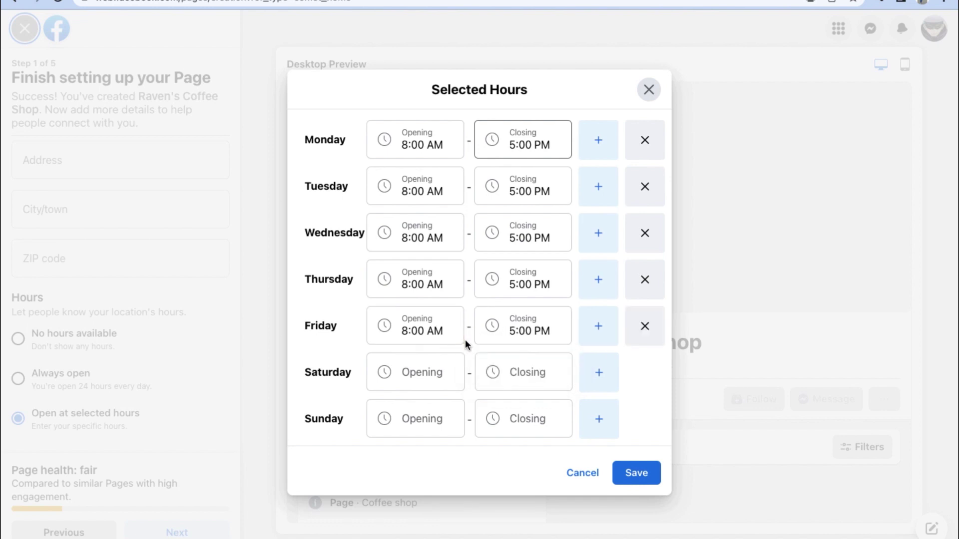
- Set Saturday to 10:00 AM–5:00 PM, save the hours, and continue to customizing
{"action": "left_click", "coordinate": [438, 370]}
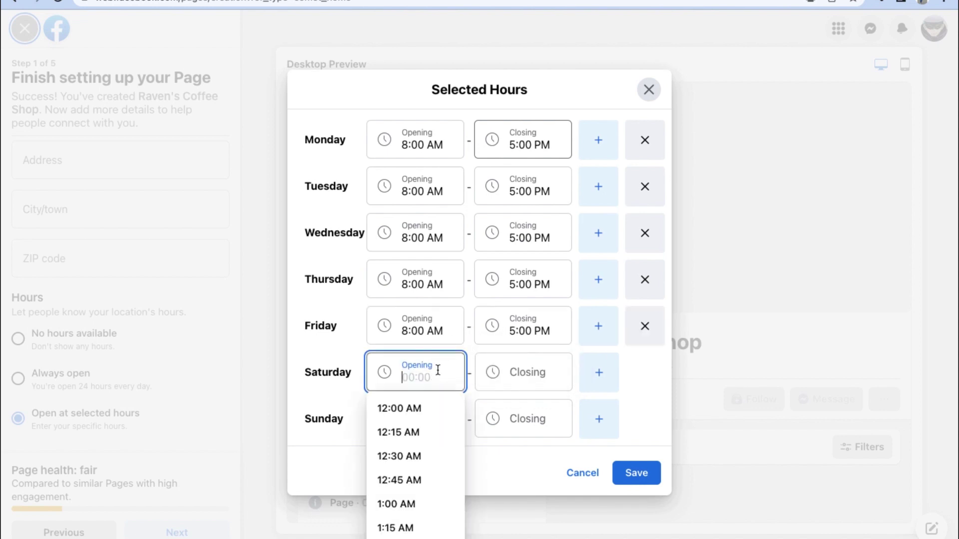
{"action": "scroll", "coordinate": [400, 492], "scroll_direction": "down", "scroll_amount": 8}
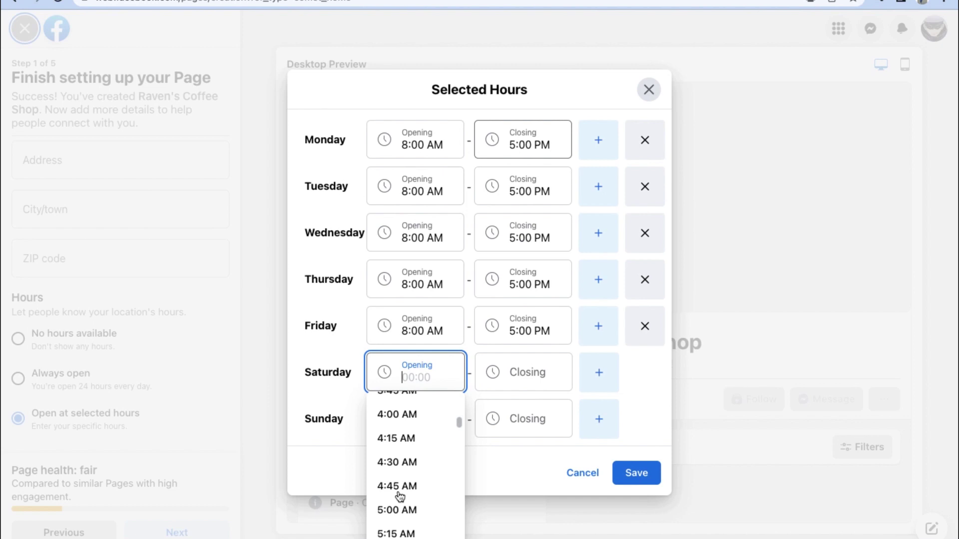
{"action": "scroll", "coordinate": [400, 496], "scroll_direction": "down", "scroll_amount": 2}
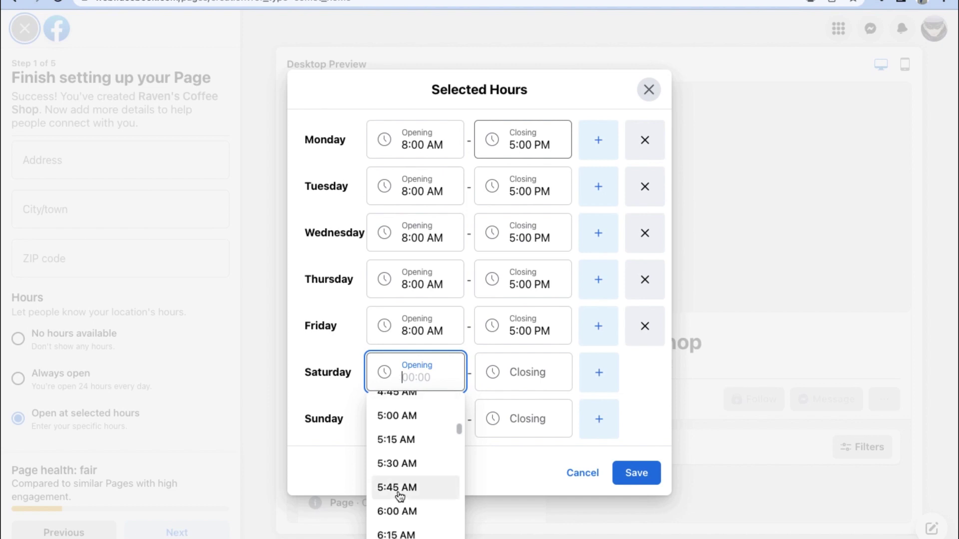
{"action": "scroll", "coordinate": [400, 496], "scroll_direction": "down", "scroll_amount": 6}
{"action": "scroll", "coordinate": [400, 495], "scroll_direction": "down", "scroll_amount": 2}
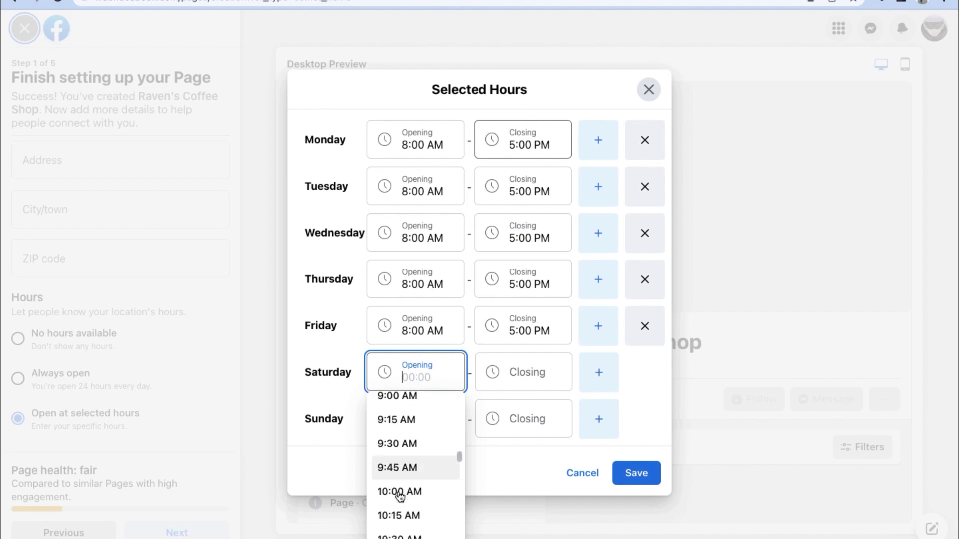
{"action": "left_click", "coordinate": [398, 489]}
{"action": "left_click", "coordinate": [519, 373]}
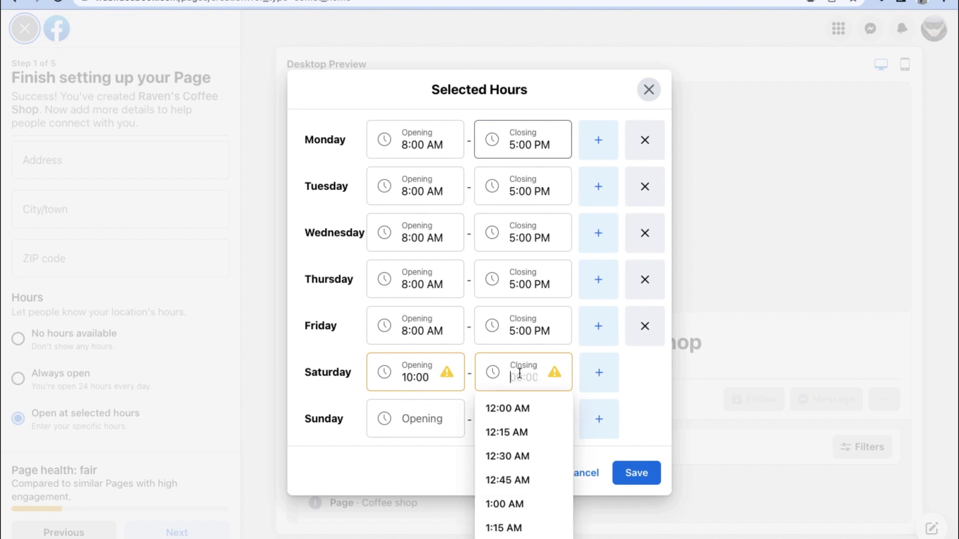
{"action": "scroll", "coordinate": [517, 494], "scroll_direction": "down", "scroll_amount": 15}
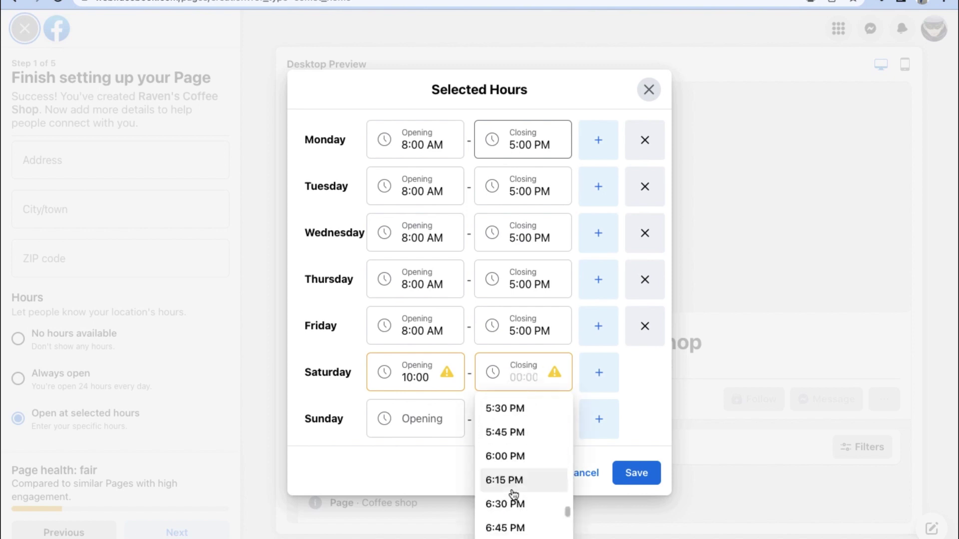
{"action": "scroll", "coordinate": [514, 492], "scroll_direction": "up", "scroll_amount": 2}
{"action": "left_click", "coordinate": [497, 399]}
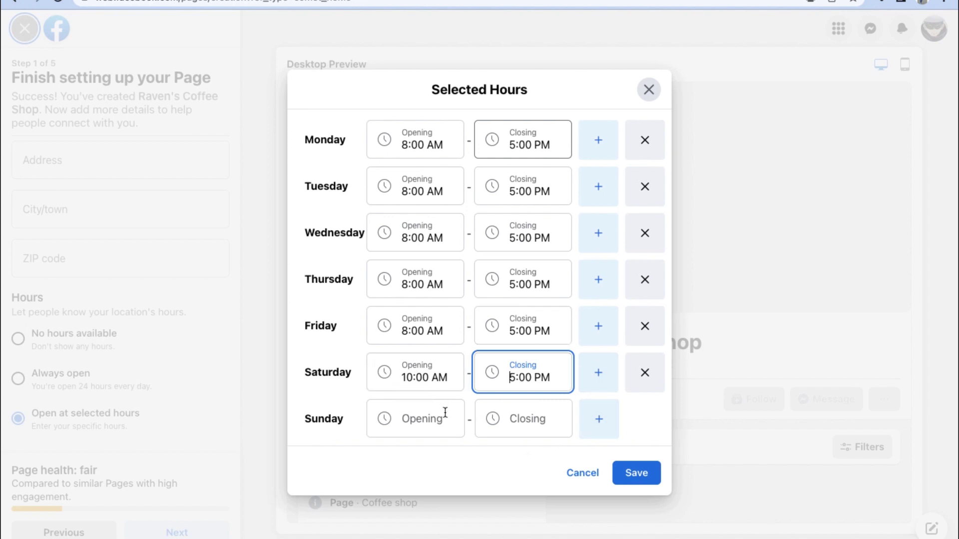
{"action": "left_click", "coordinate": [456, 459]}
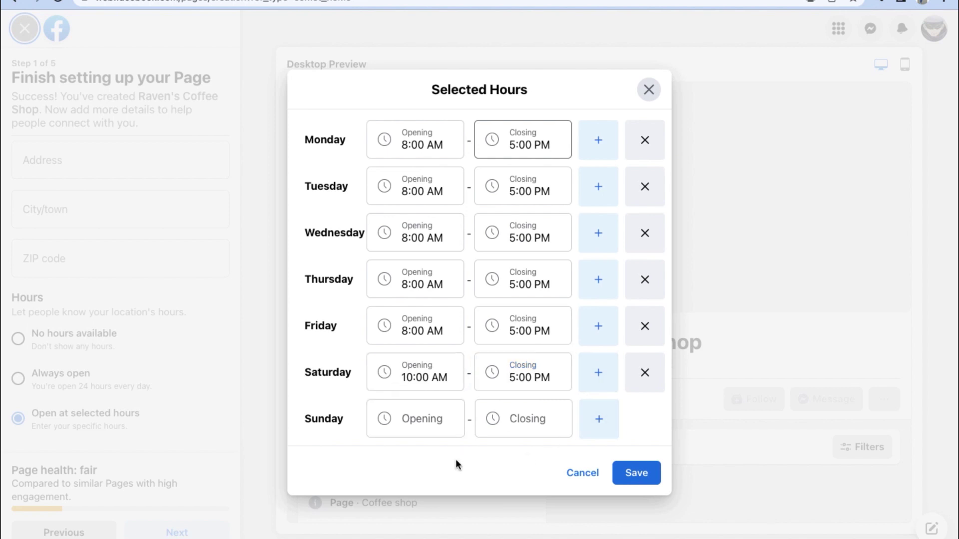
{"action": "left_click", "coordinate": [639, 475]}
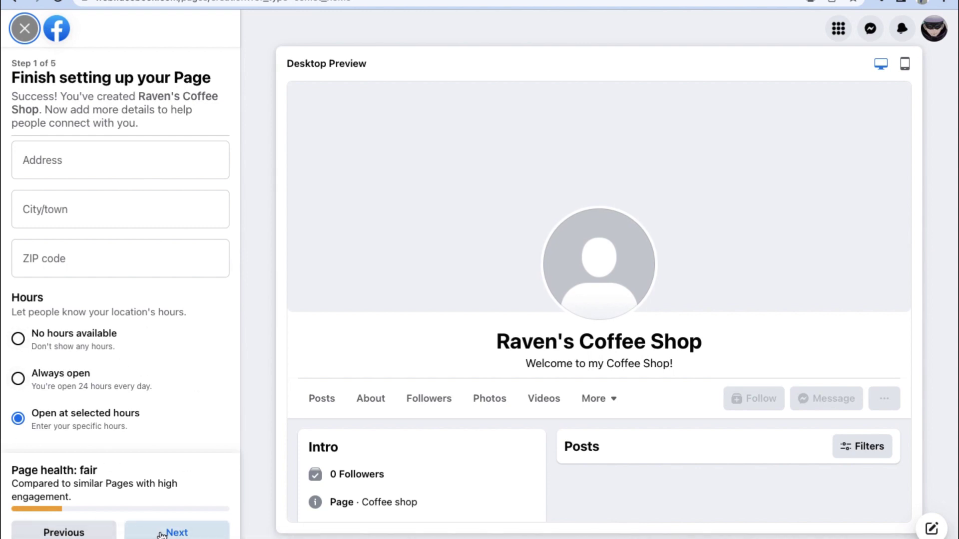
{"action": "left_click", "coordinate": [179, 533]}
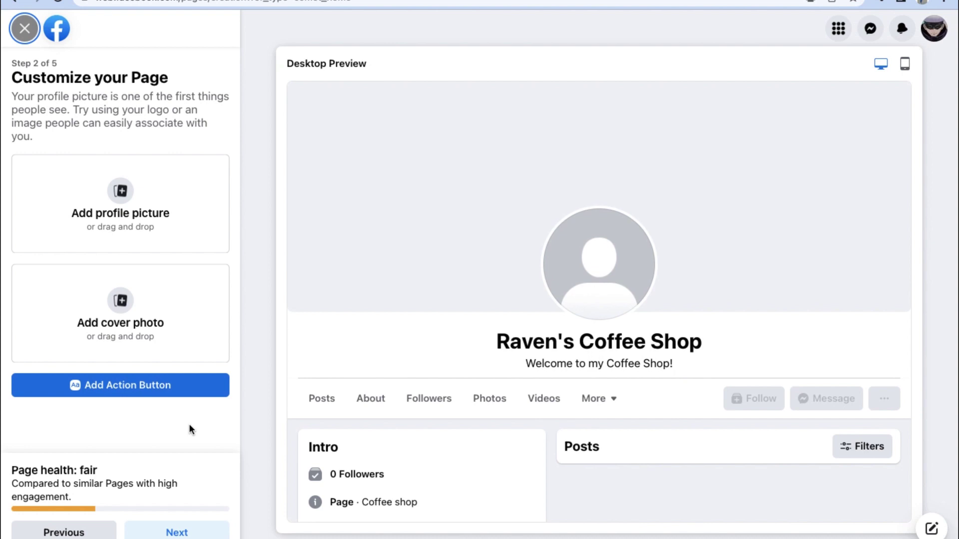
- Add a coffee-cup profile picture and a steaming-mug cover photo positioned to show the mountains
{"action": "left_click", "coordinate": [120, 192]}
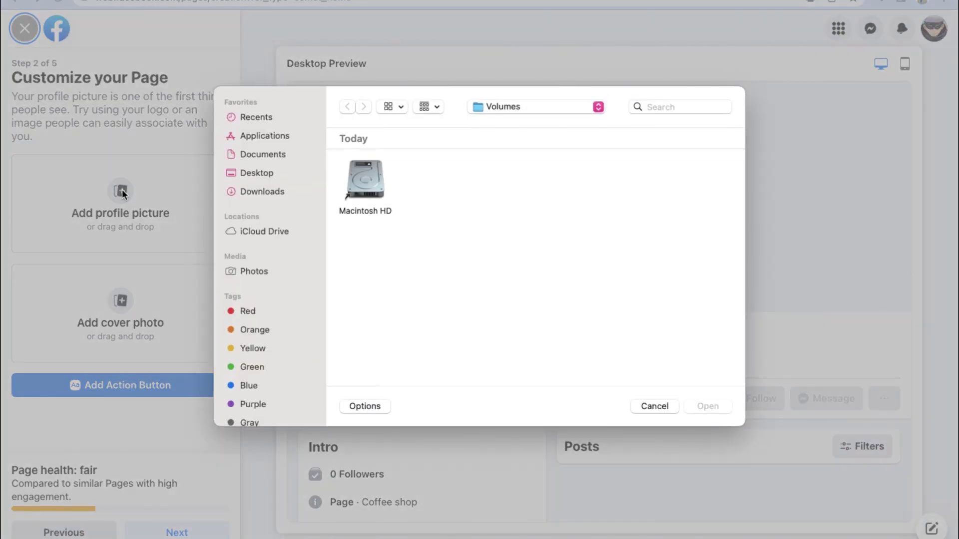
{"action": "left_click", "coordinate": [276, 193]}
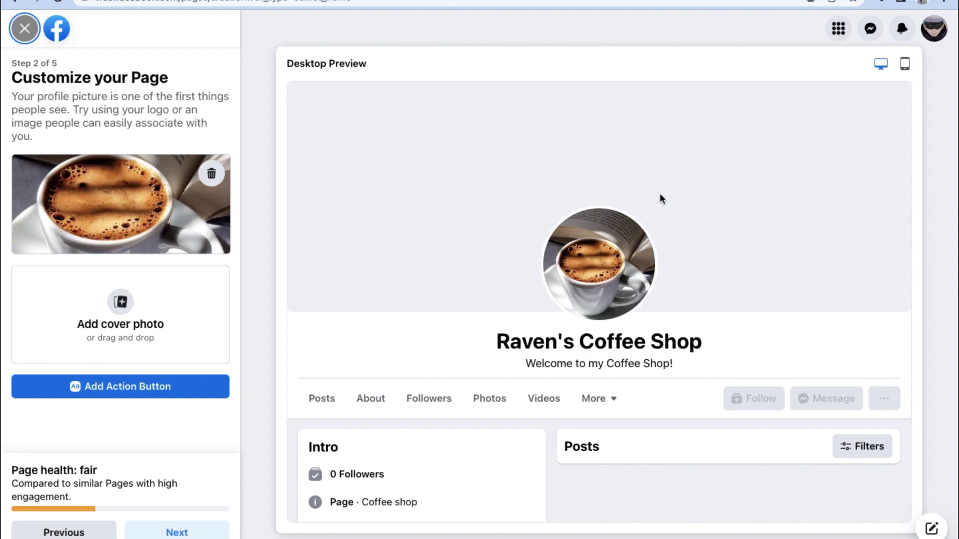
{"action": "left_click", "coordinate": [120, 302]}
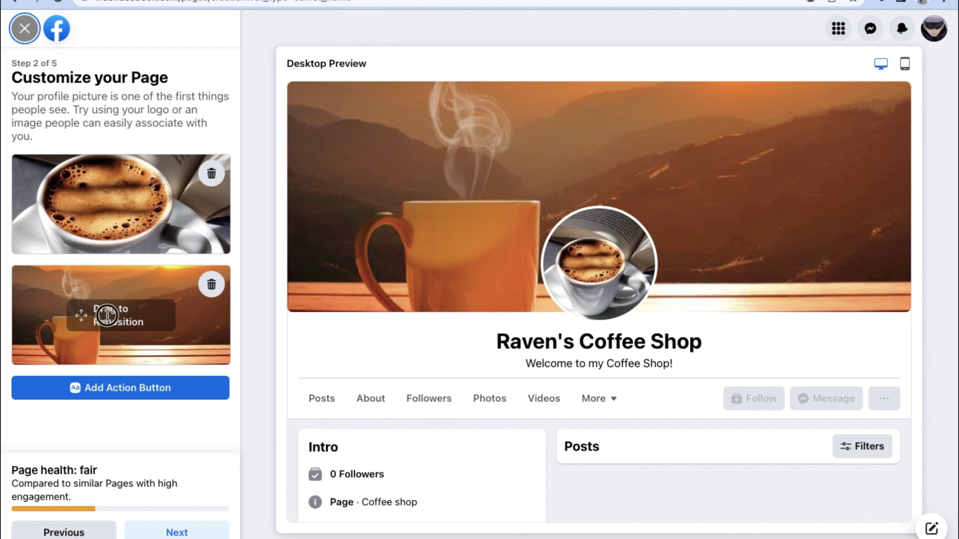
{"action": "left_click_drag", "start_coordinate": [100, 312], "coordinate": [110, 299]}
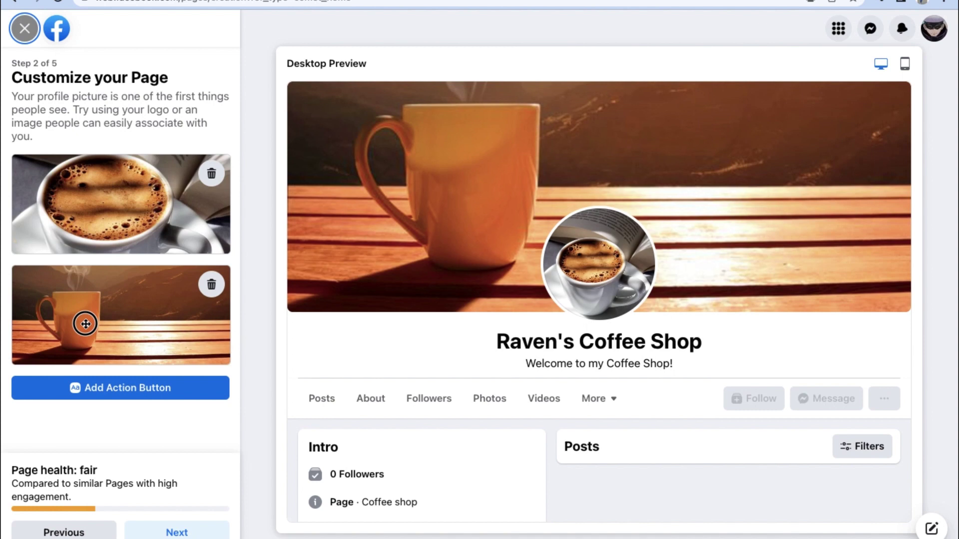
{"action": "left_click_drag", "start_coordinate": [81, 323], "coordinate": [86, 343]}
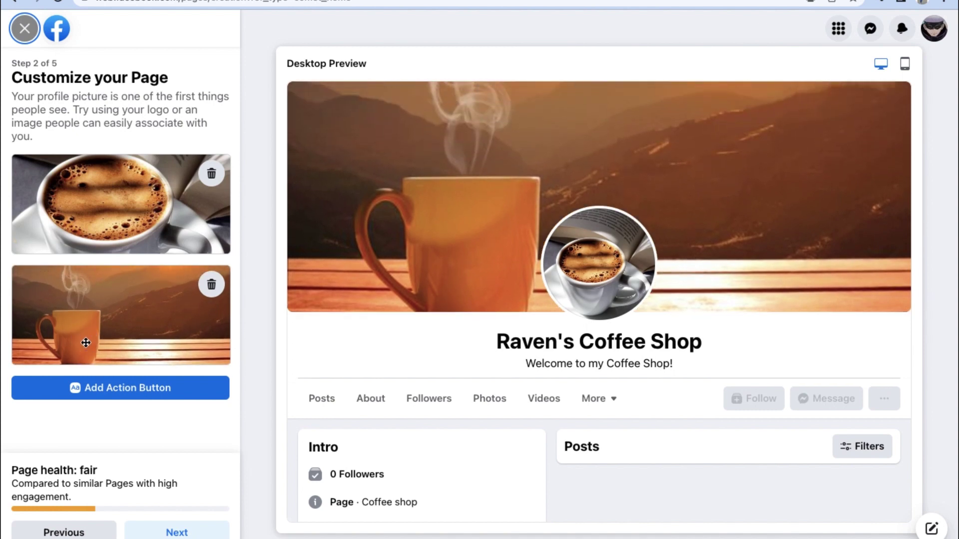
- Add an action button, settling on Call Now after trying Start Order and Send message
{"action": "left_click", "coordinate": [114, 392]}
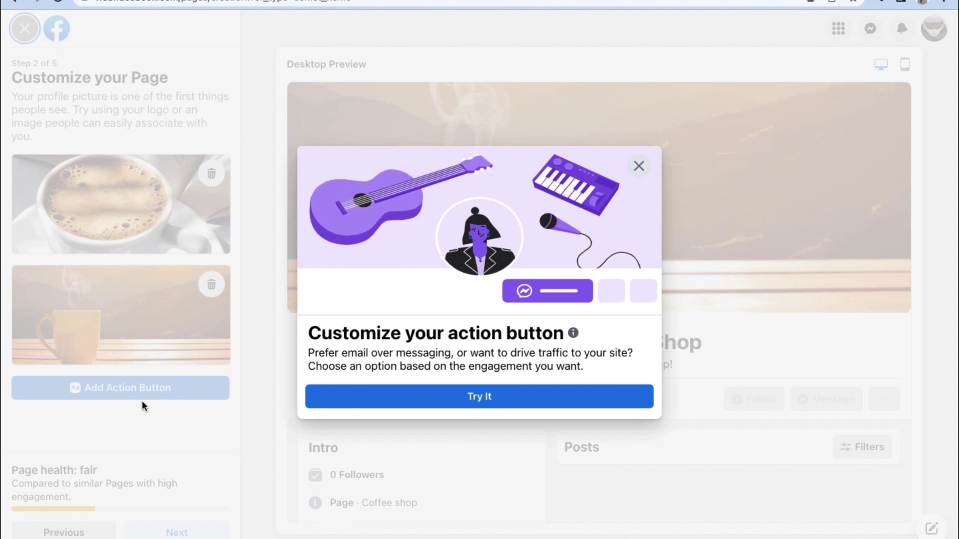
{"action": "left_click", "coordinate": [489, 400]}
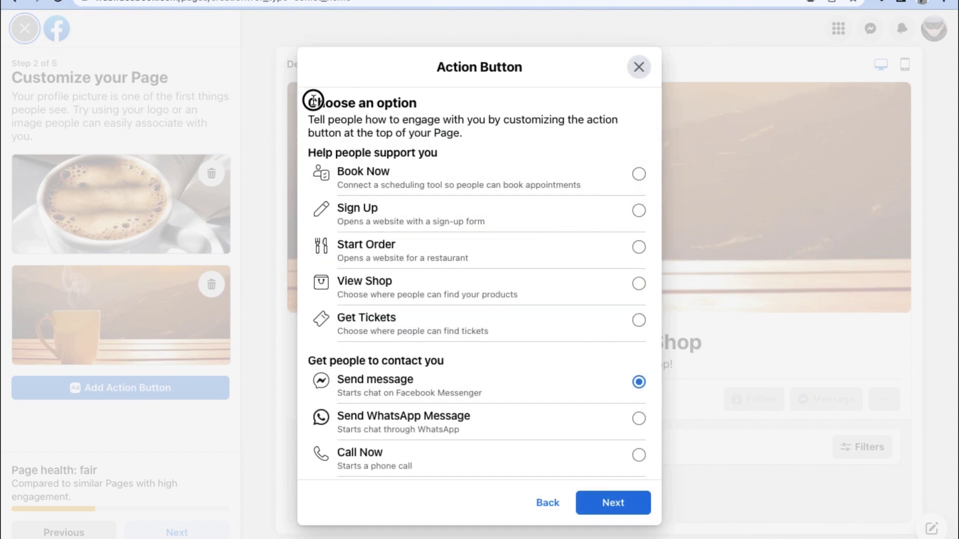
{"action": "left_click_drag", "start_coordinate": [308, 103], "coordinate": [453, 108]}
{"action": "left_click", "coordinate": [444, 146]}
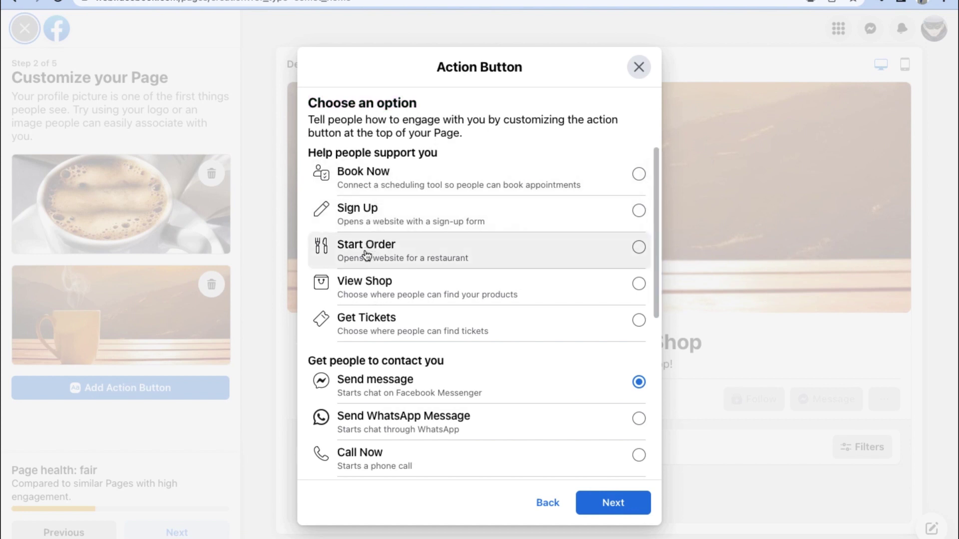
{"action": "scroll", "coordinate": [349, 331], "scroll_direction": "down", "scroll_amount": 1}
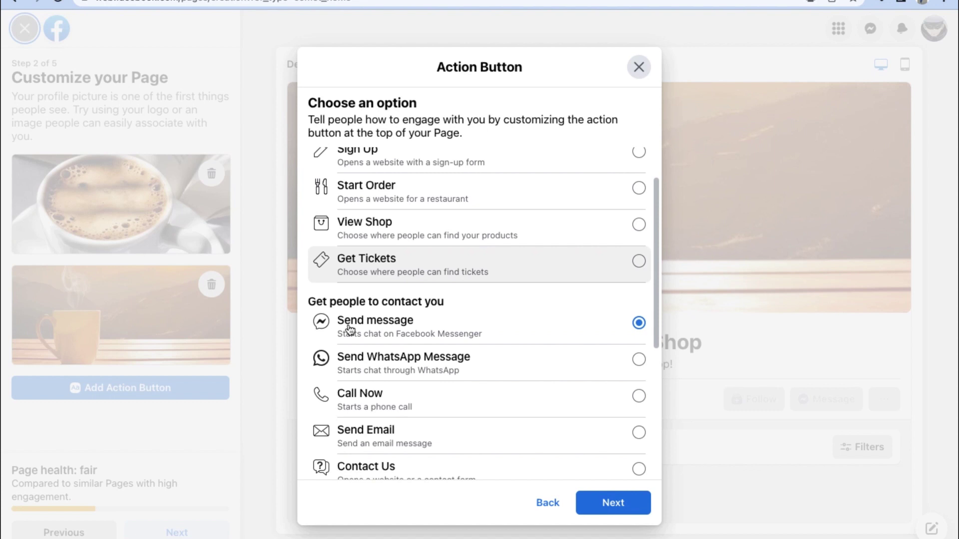
{"action": "scroll", "coordinate": [350, 329], "scroll_direction": "down", "scroll_amount": 1}
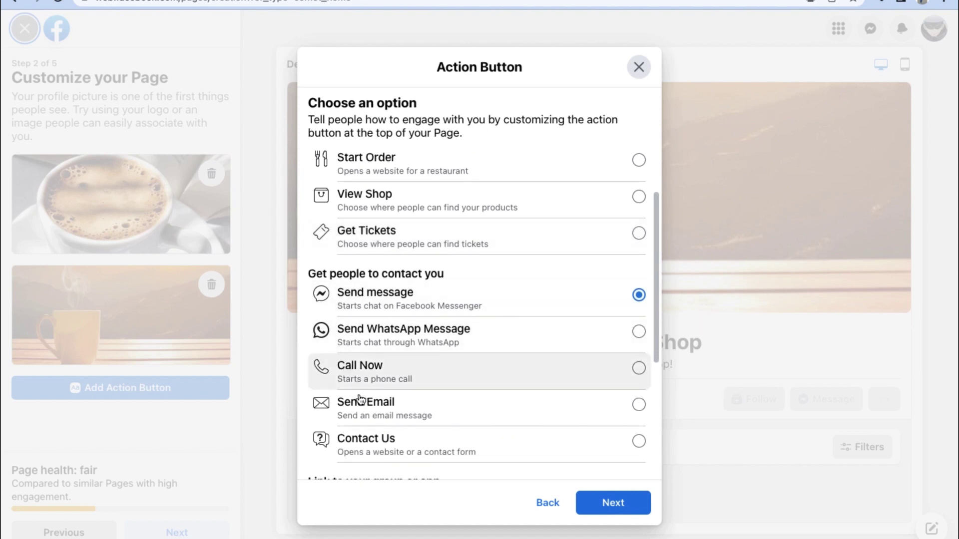
{"action": "scroll", "coordinate": [355, 404], "scroll_direction": "down", "scroll_amount": 3}
{"action": "scroll", "coordinate": [357, 416], "scroll_direction": "down", "scroll_amount": 1}
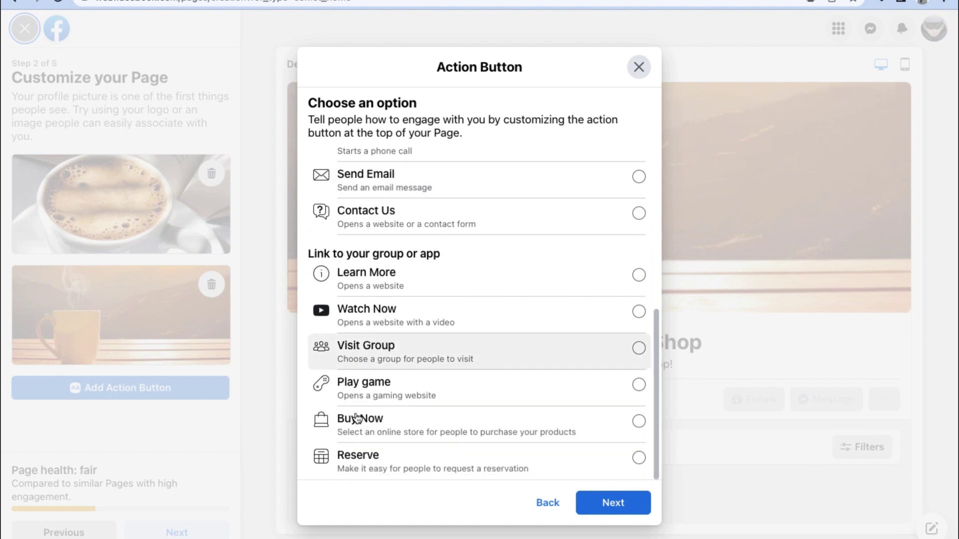
{"action": "scroll", "coordinate": [357, 417], "scroll_direction": "up", "scroll_amount": 6}
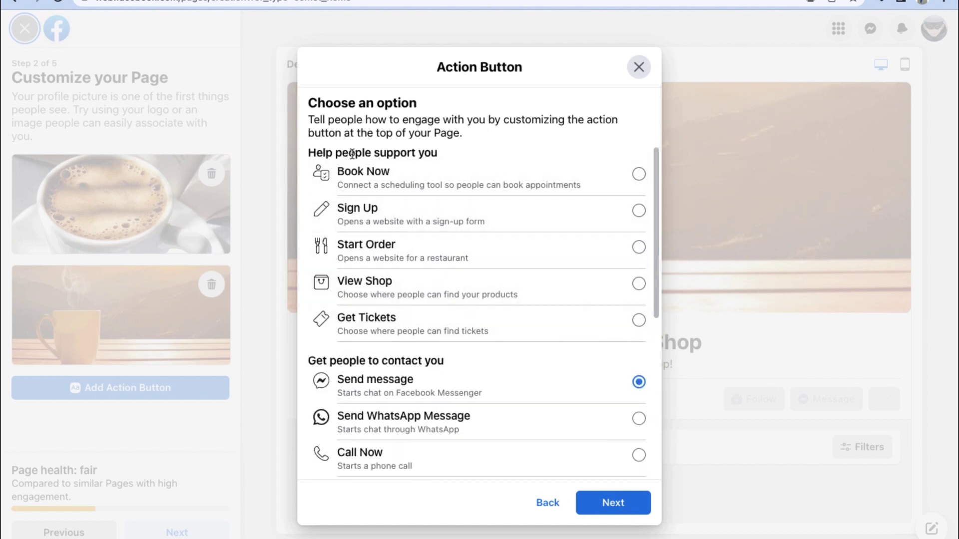
{"action": "left_click", "coordinate": [640, 247]}
{"action": "scroll", "coordinate": [419, 379], "scroll_direction": "down", "scroll_amount": 2}
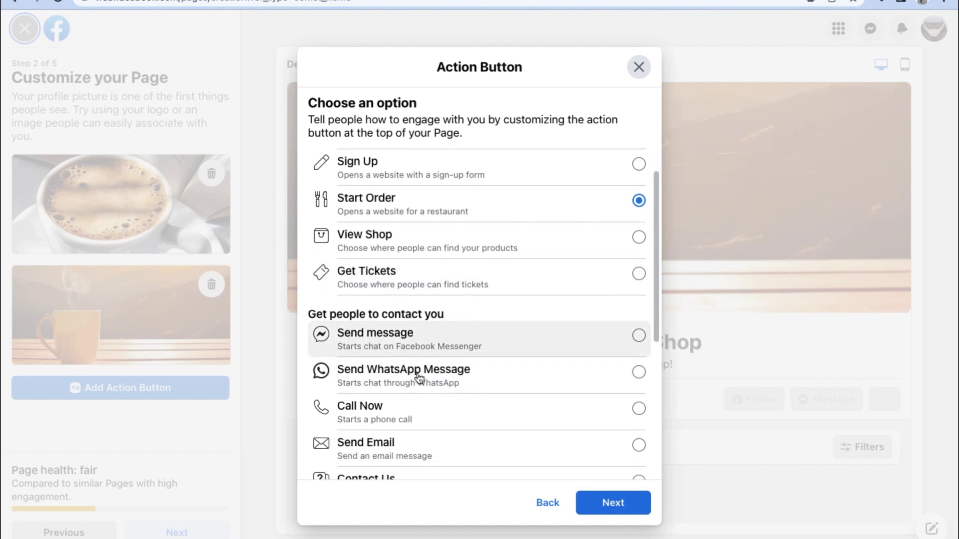
{"action": "scroll", "coordinate": [419, 380], "scroll_direction": "down", "scroll_amount": 2}
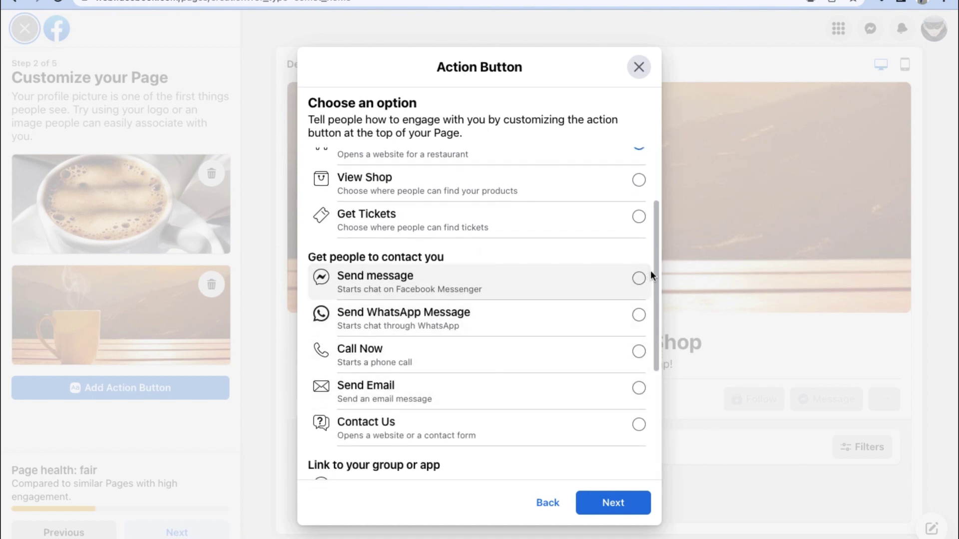
{"action": "left_click", "coordinate": [639, 279]}
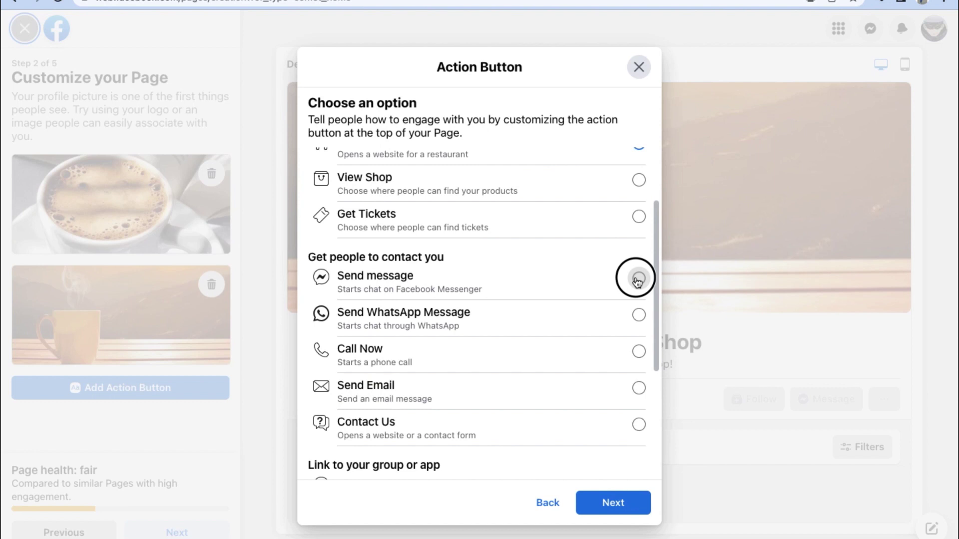
{"action": "left_click", "coordinate": [638, 352]}
{"action": "scroll", "coordinate": [638, 319], "scroll_direction": "down", "scroll_amount": 7}
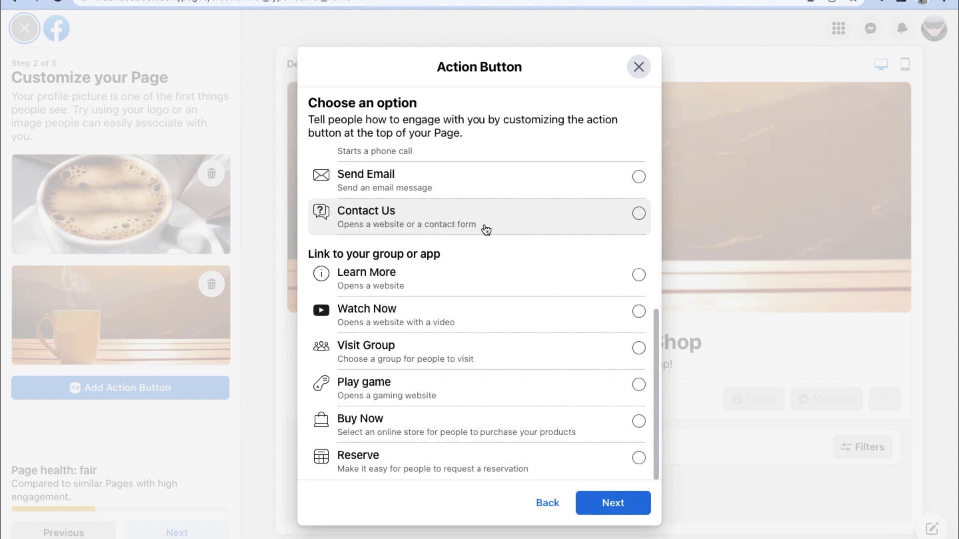
- Enter the Call Now phone number with the Philippines (+63) country code and save it
{"action": "left_click", "coordinate": [597, 501]}
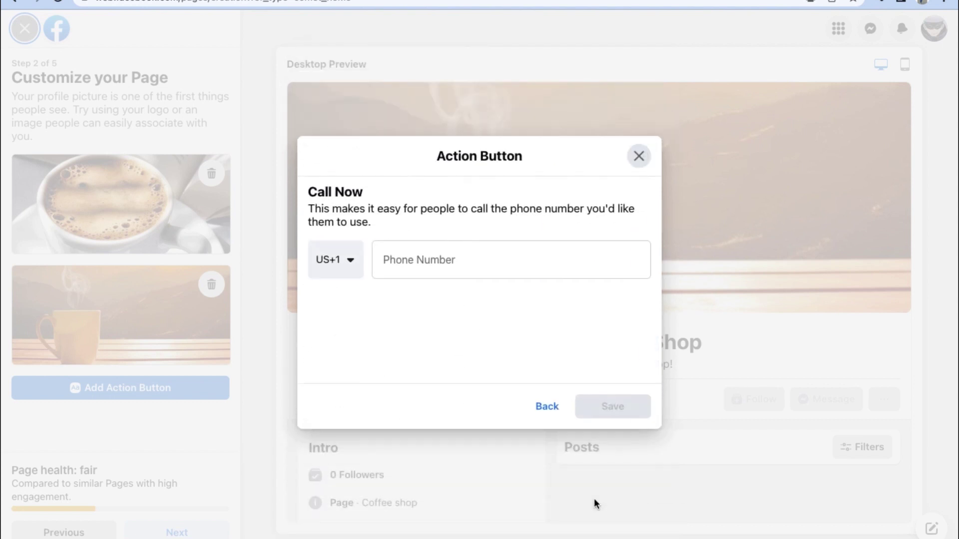
{"action": "left_click", "coordinate": [344, 260]}
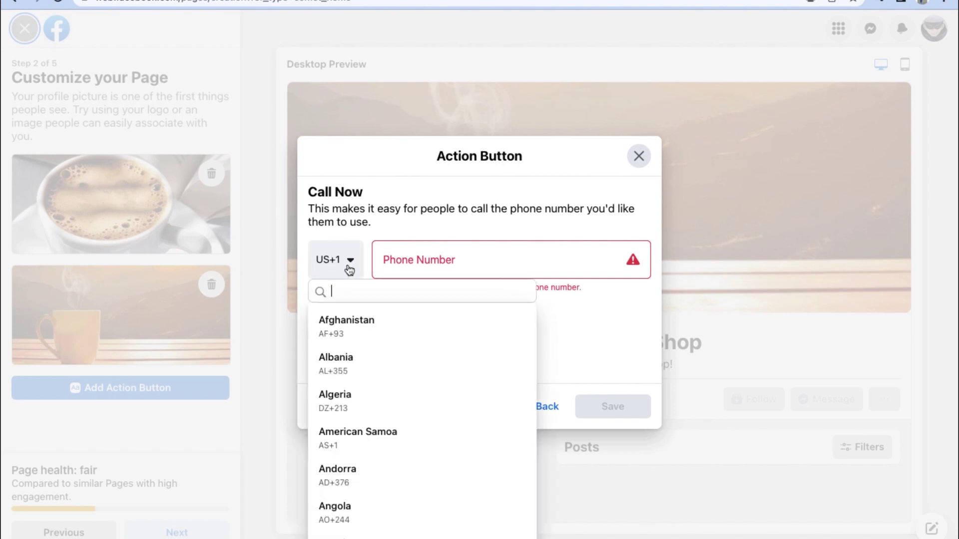
{"action": "scroll", "coordinate": [408, 337], "scroll_direction": "down", "scroll_amount": 20}
{"action": "left_click", "coordinate": [403, 352]}
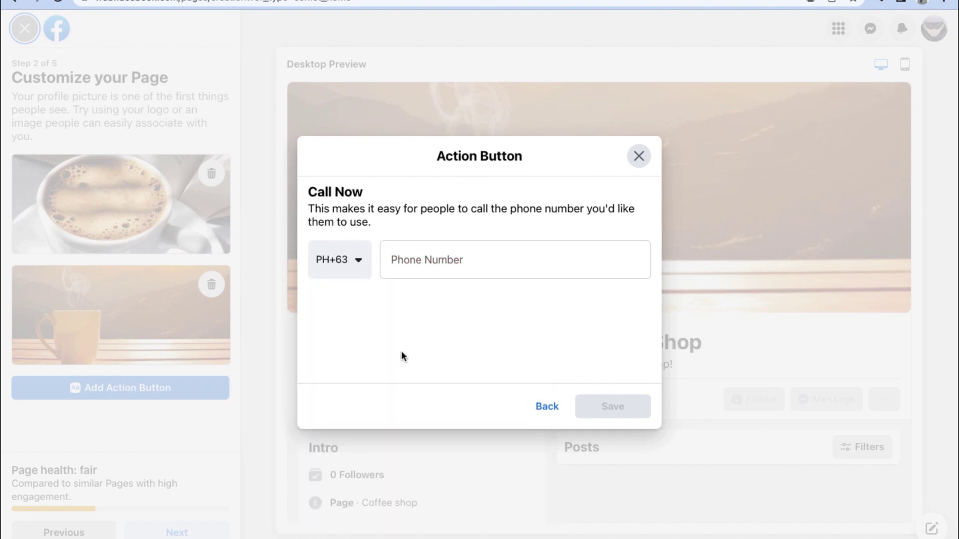
{"action": "left_click", "coordinate": [426, 271]}
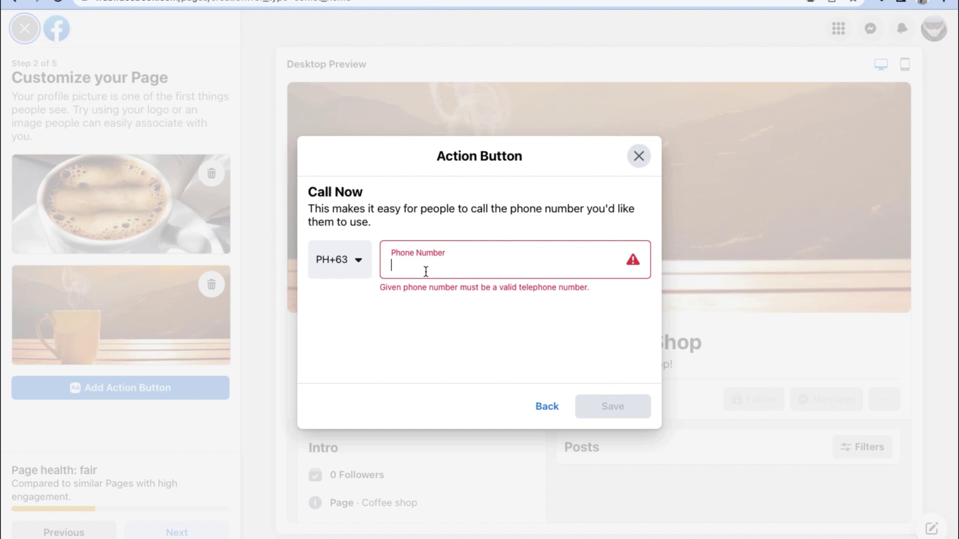
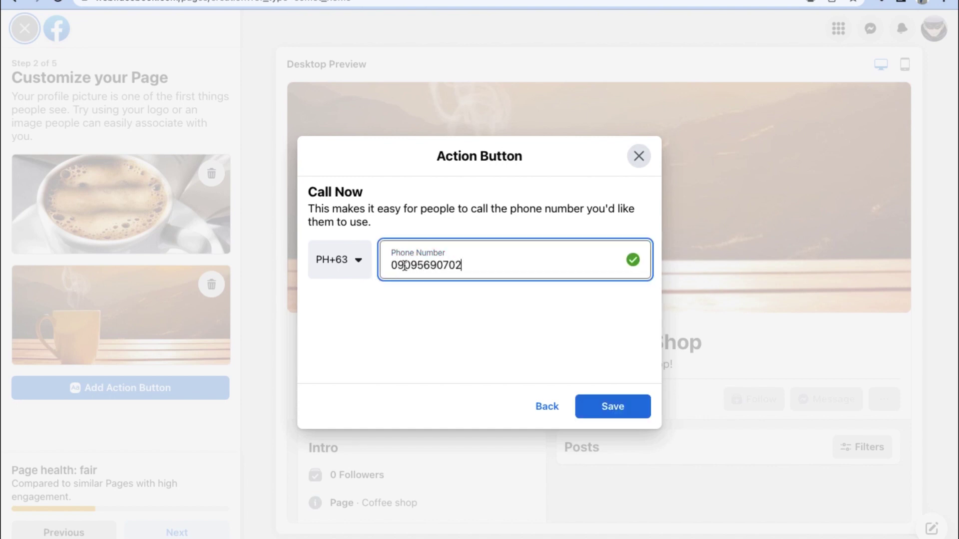
{"action": "left_click", "coordinate": [613, 407]}
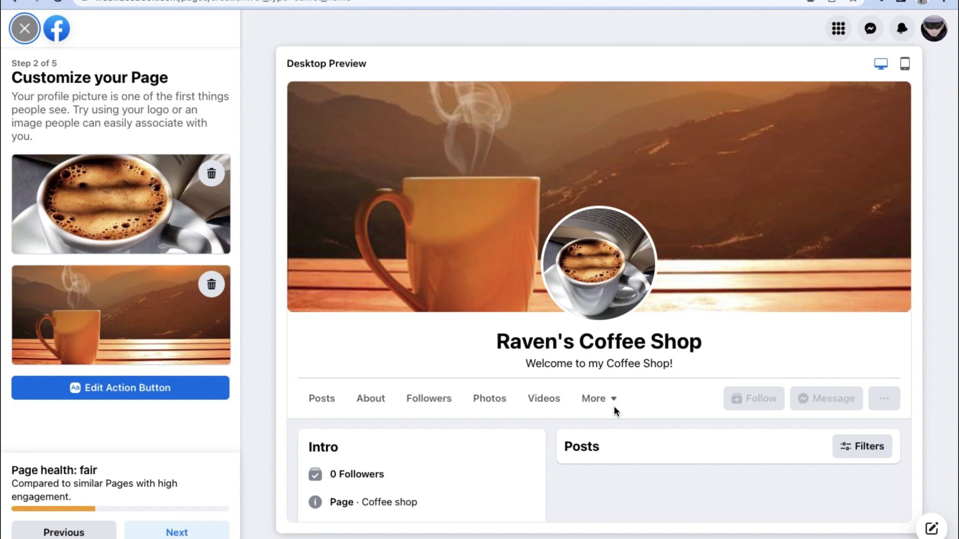
- Advance through the remaining setup steps, skipping WhatsApp, and finish with Done
{"action": "scroll", "coordinate": [613, 406], "scroll_direction": "down", "scroll_amount": 1}
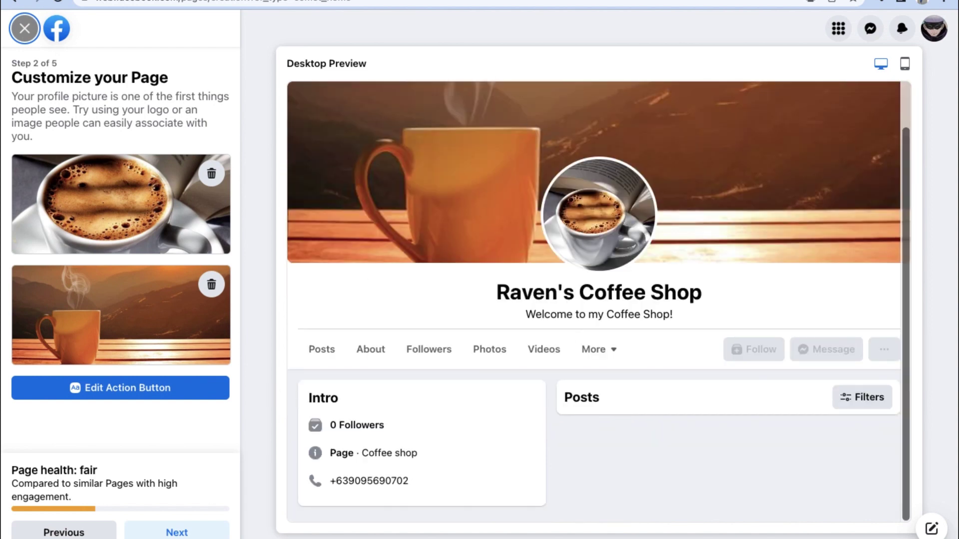
{"action": "left_click", "coordinate": [169, 533]}
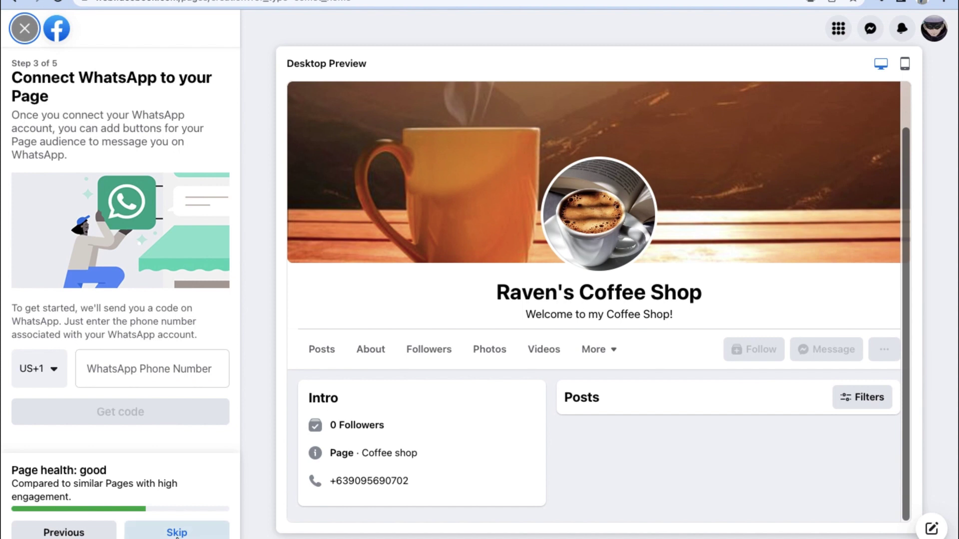
{"action": "left_click", "coordinate": [186, 533]}
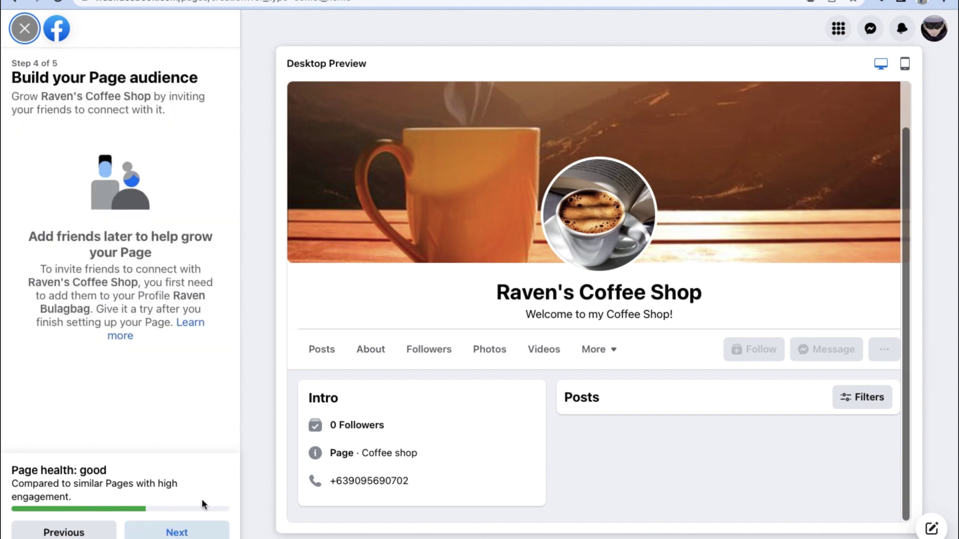
{"action": "left_click", "coordinate": [170, 533]}
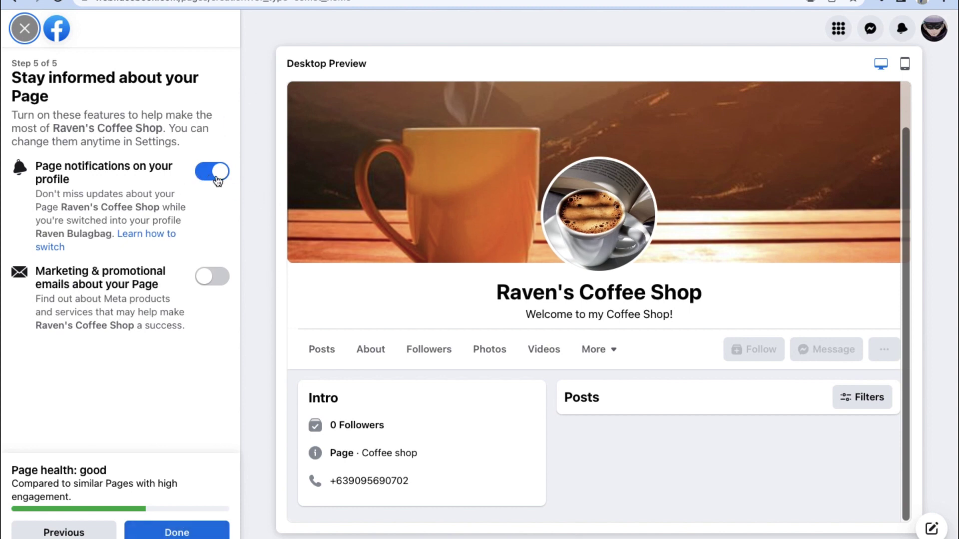
{"action": "left_click", "coordinate": [176, 530]}
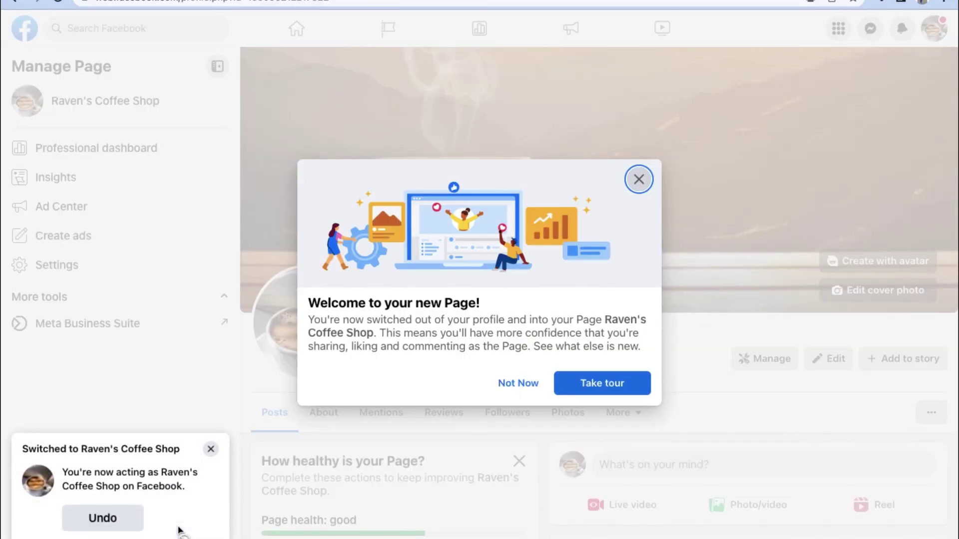
- Step through the Page welcome tour and close it
{"action": "left_click", "coordinate": [600, 389]}
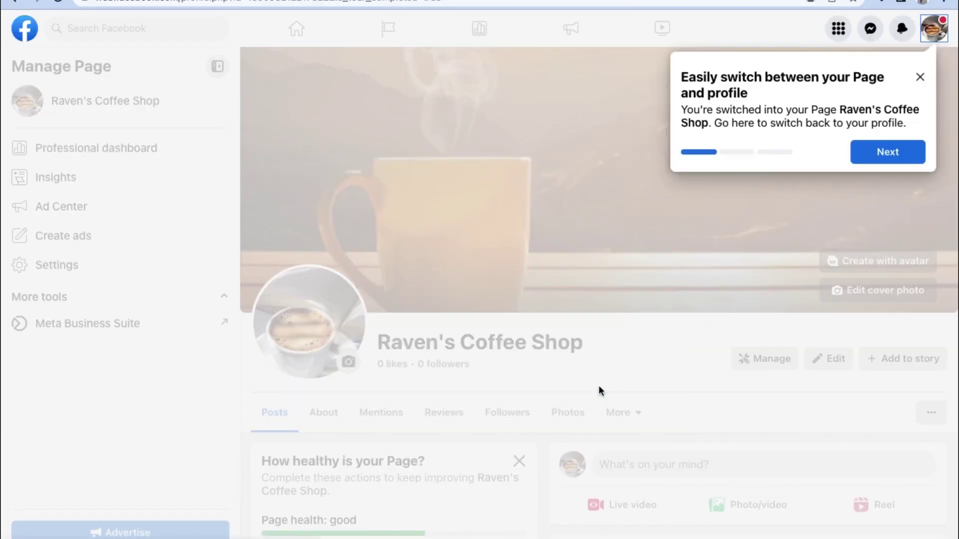
{"action": "left_click", "coordinate": [908, 155]}
{"action": "left_click", "coordinate": [747, 405]}
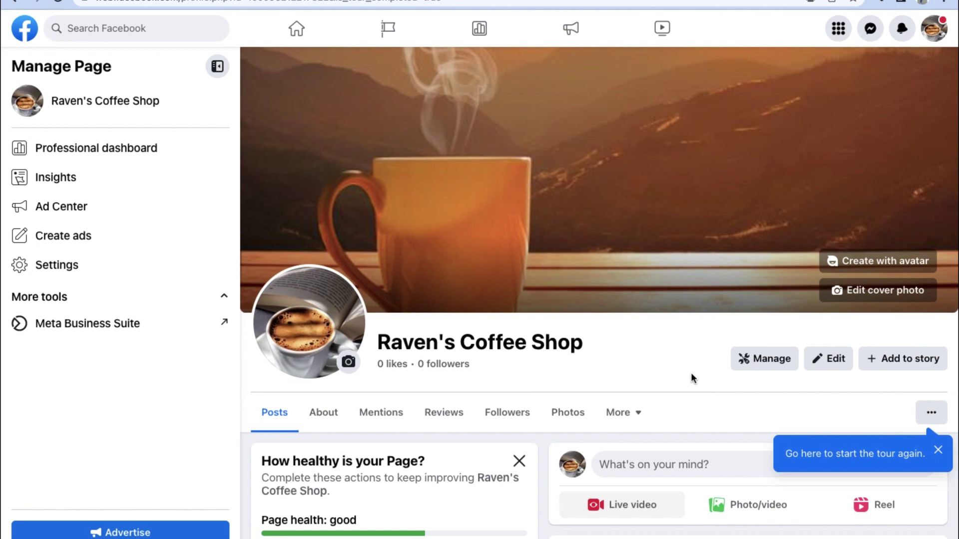
- Show the Page's More sections, then its extra options menu with View As and Activity log
{"action": "scroll", "coordinate": [523, 236], "scroll_direction": "down", "scroll_amount": 1}
{"action": "scroll", "coordinate": [523, 239], "scroll_direction": "down", "scroll_amount": 3}
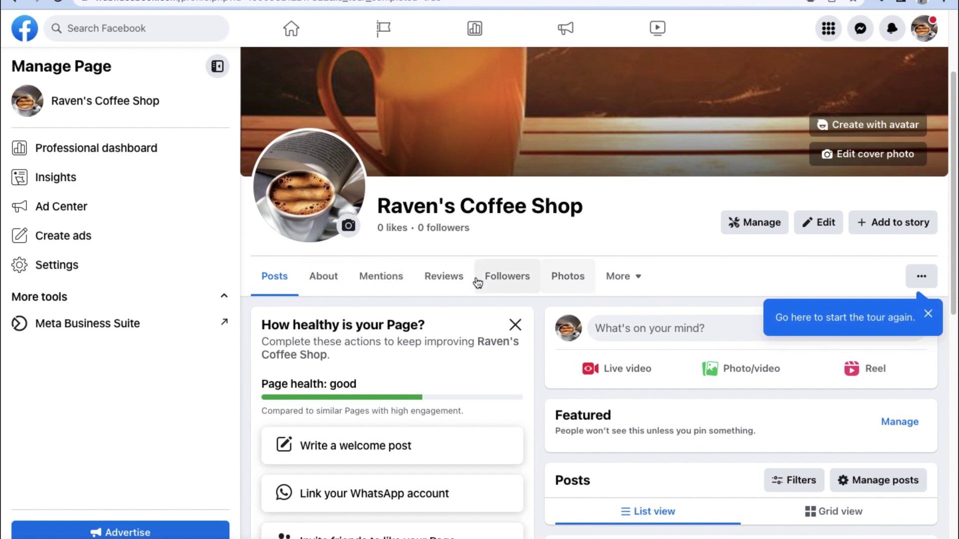
{"action": "left_click", "coordinate": [651, 281]}
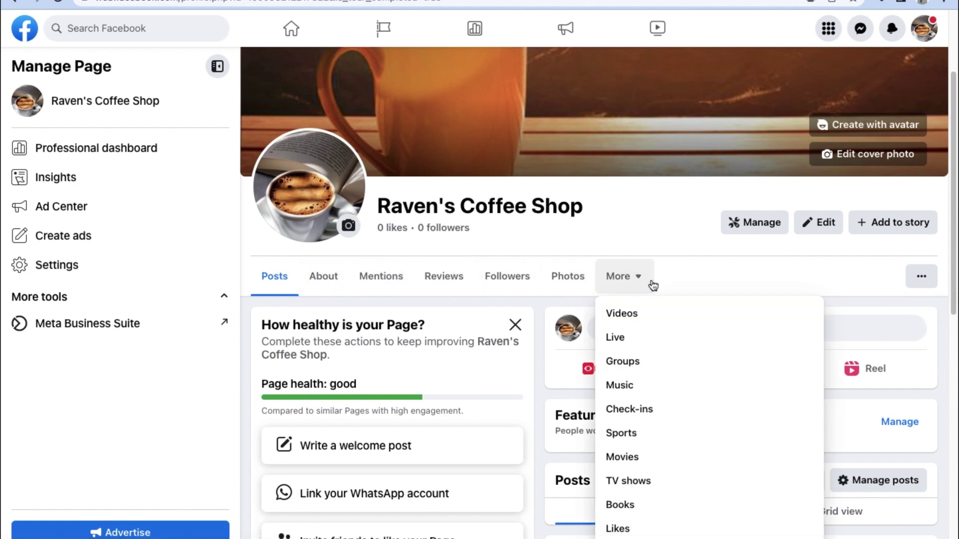
{"action": "scroll", "coordinate": [619, 447], "scroll_direction": "down", "scroll_amount": 2}
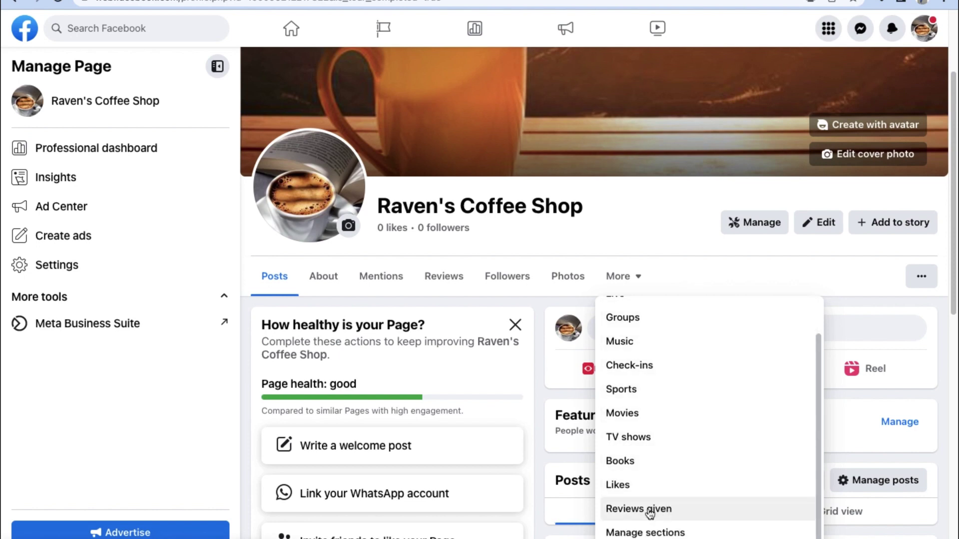
{"action": "scroll", "coordinate": [499, 465], "scroll_direction": "down", "scroll_amount": 2}
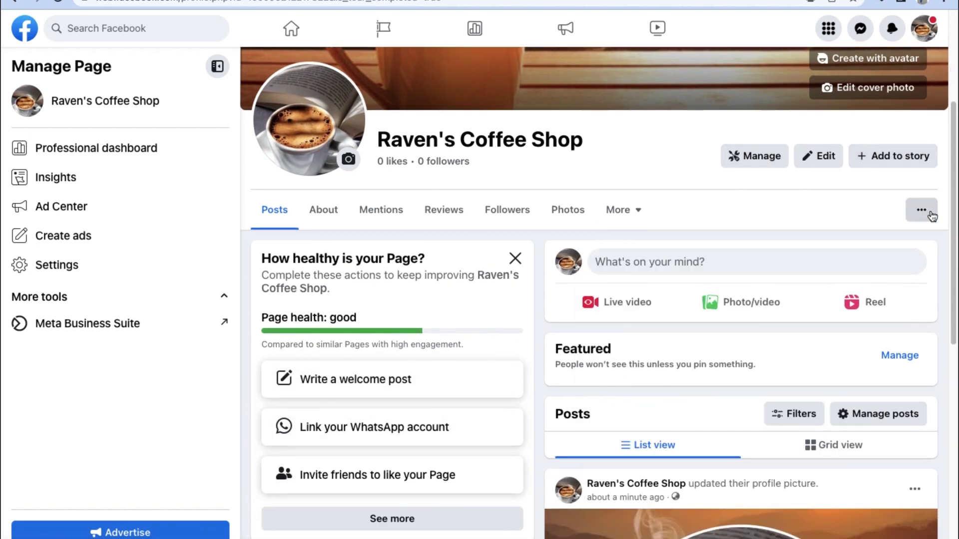
{"action": "left_click", "coordinate": [921, 210]}
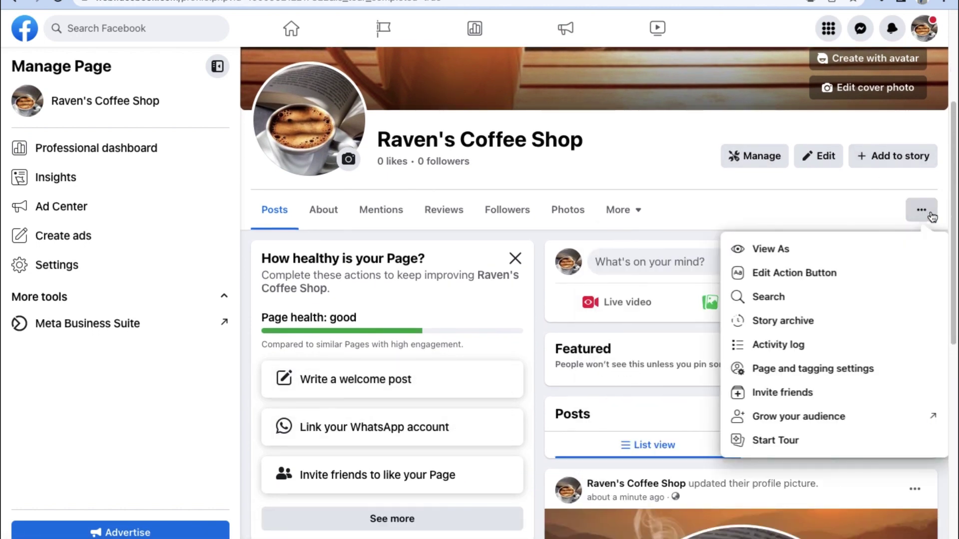
- Confirm in Privacy settings that Page messaging is On, then open Facebook Page information
{"action": "left_click", "coordinate": [840, 369]}
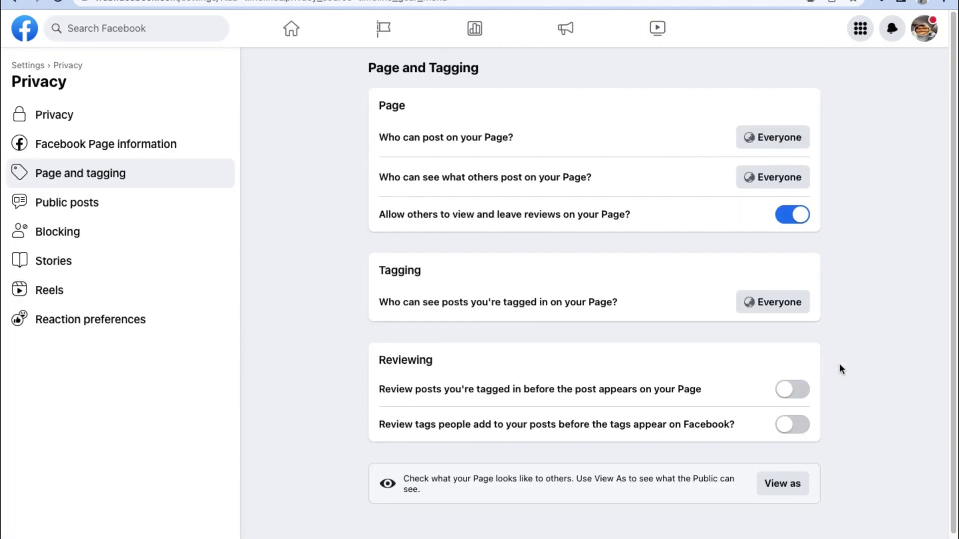
{"action": "left_click", "coordinate": [163, 123]}
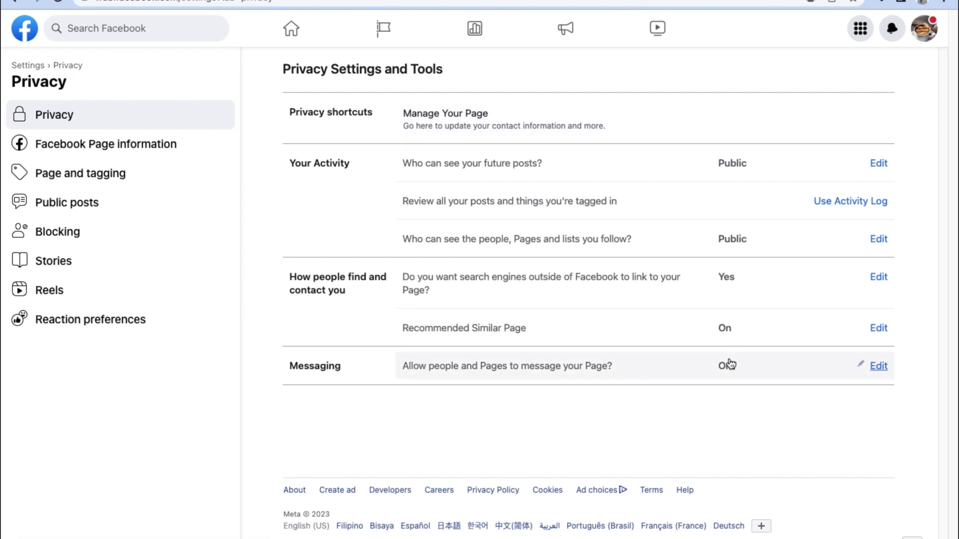
{"action": "left_click", "coordinate": [877, 366]}
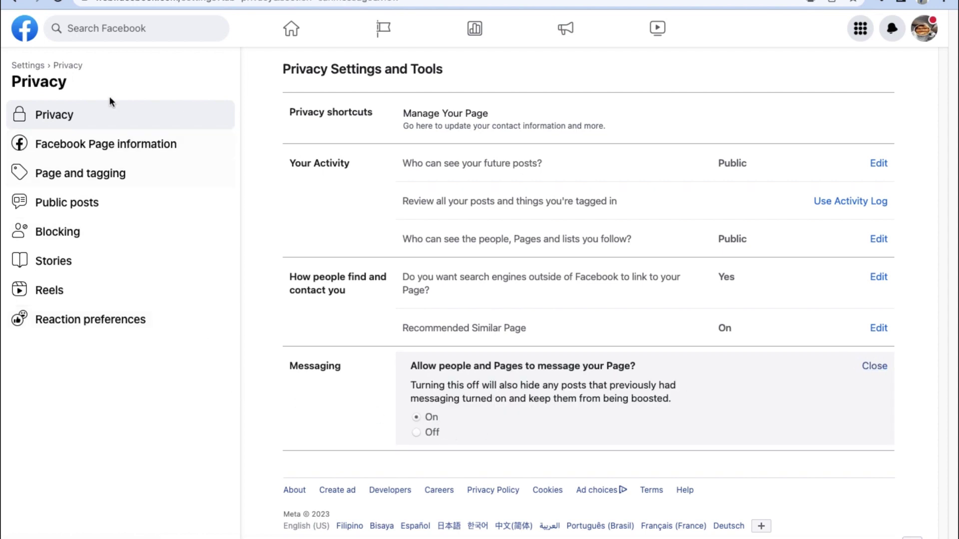
{"action": "left_click", "coordinate": [106, 145]}
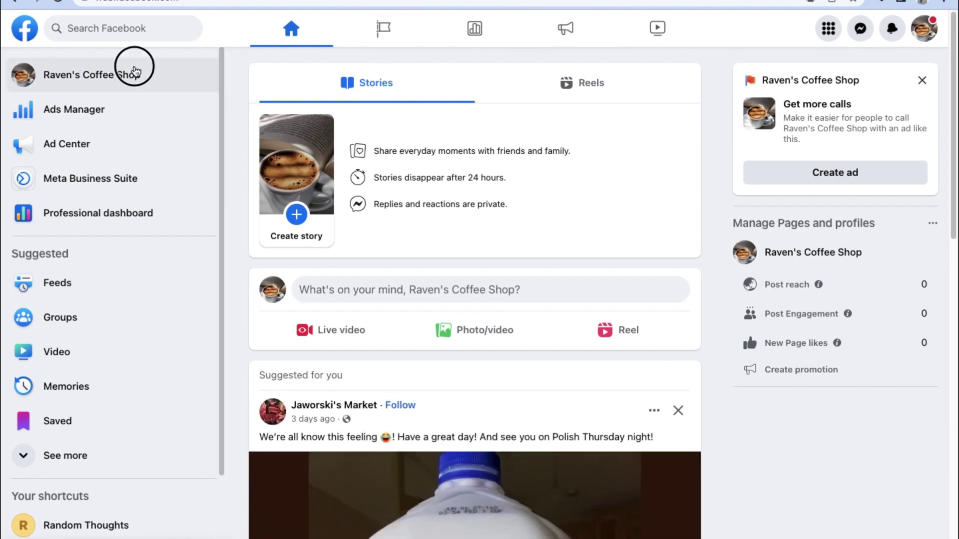
- Set the Page's username to raven.coffeeshooop after trying taken variants, and save it
{"action": "left_click", "coordinate": [135, 73]}
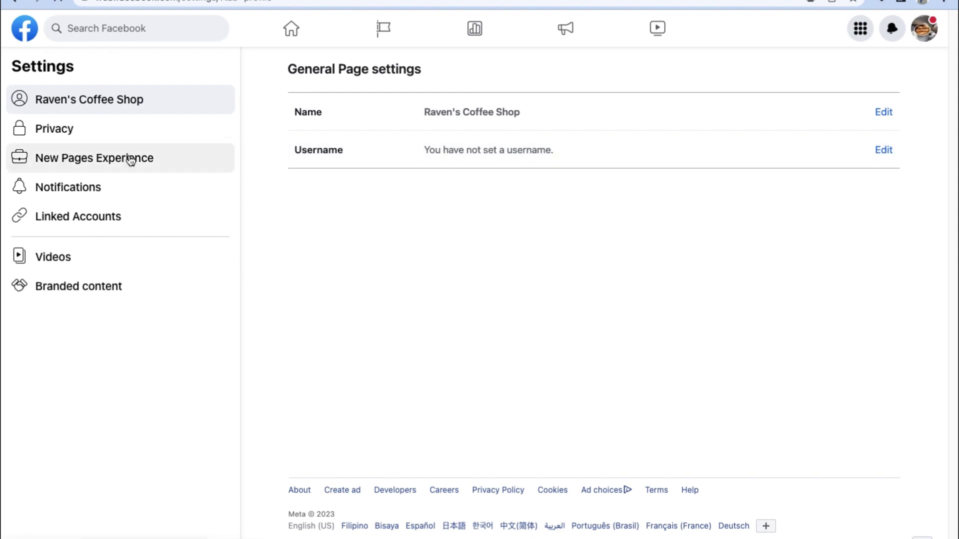
{"action": "left_click", "coordinate": [884, 151]}
{"action": "left_click", "coordinate": [539, 211]}
{"action": "type", "text": "r"}
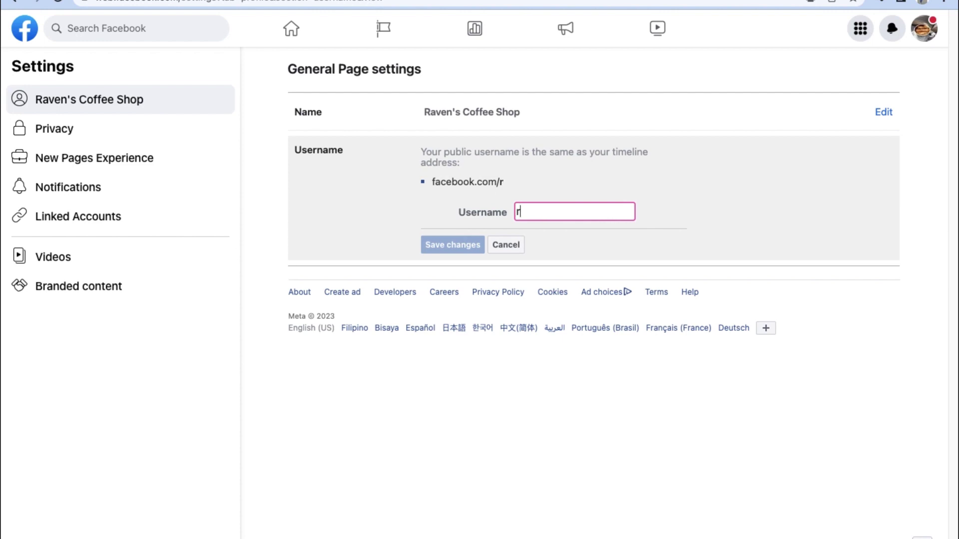
{"action": "type", "text": "aven.coffeesh"}
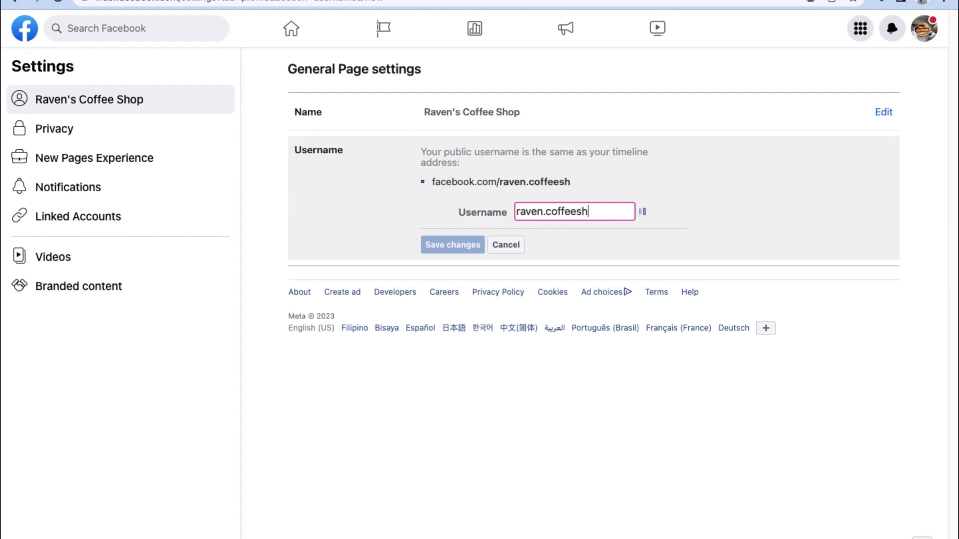
{"action": "type", "text": "op"}
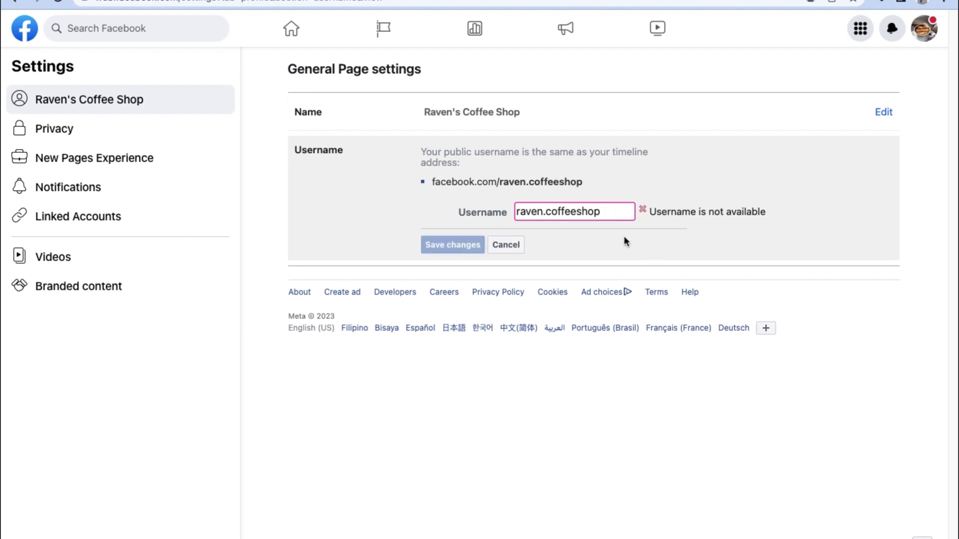
{"action": "key", "text": "BackSpace"}
{"action": "key", "text": "BackSpace"}
{"action": "key", "text": "BackSpace"}
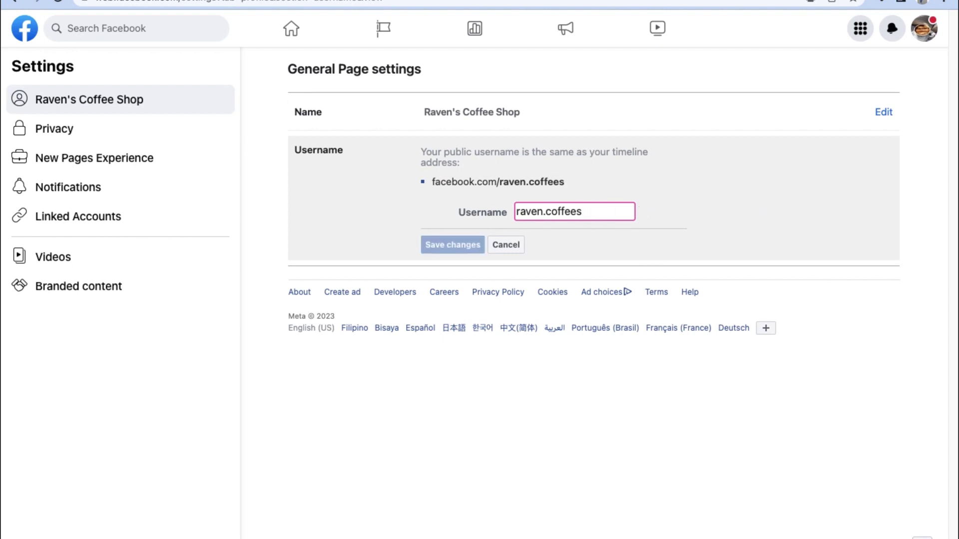
{"action": "key", "text": "BackSpace"}
{"action": "key", "text": "BackSpace"}
{"action": "key", "text": "BackSpace"}
{"action": "type", "text": ".coffeeshop"}
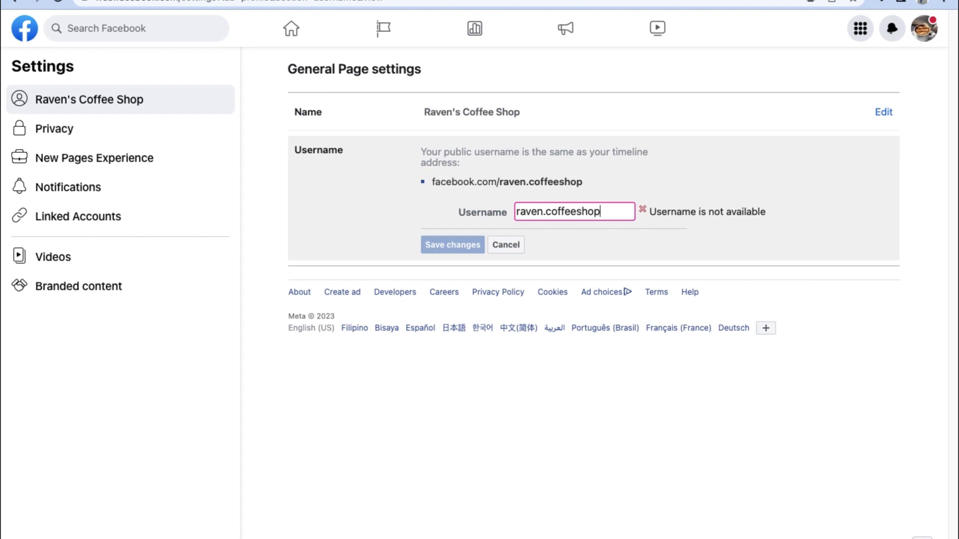
{"action": "key", "text": "BackSpace"}
{"action": "type", "text": "oop"}
{"action": "key", "text": "BackSpace"}
{"action": "type", "text": "op"}
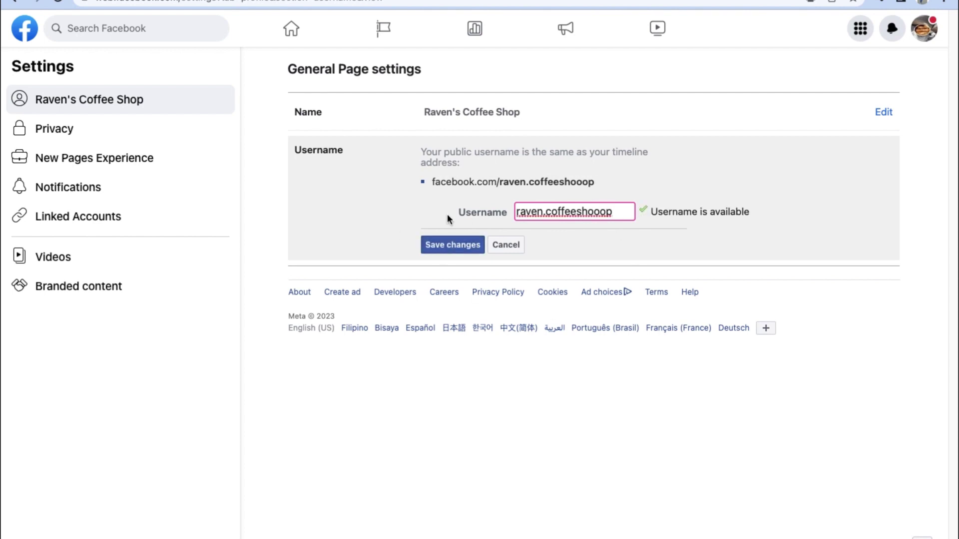
{"action": "left_click", "coordinate": [443, 247]}
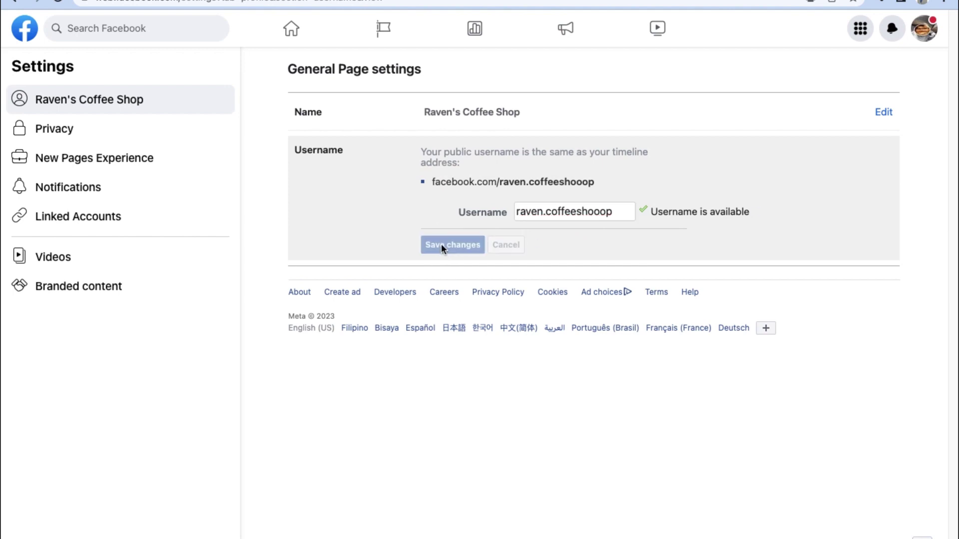
- Open the Page's notification settings and expand the Tags and Reminders options
{"action": "left_click", "coordinate": [88, 186]}
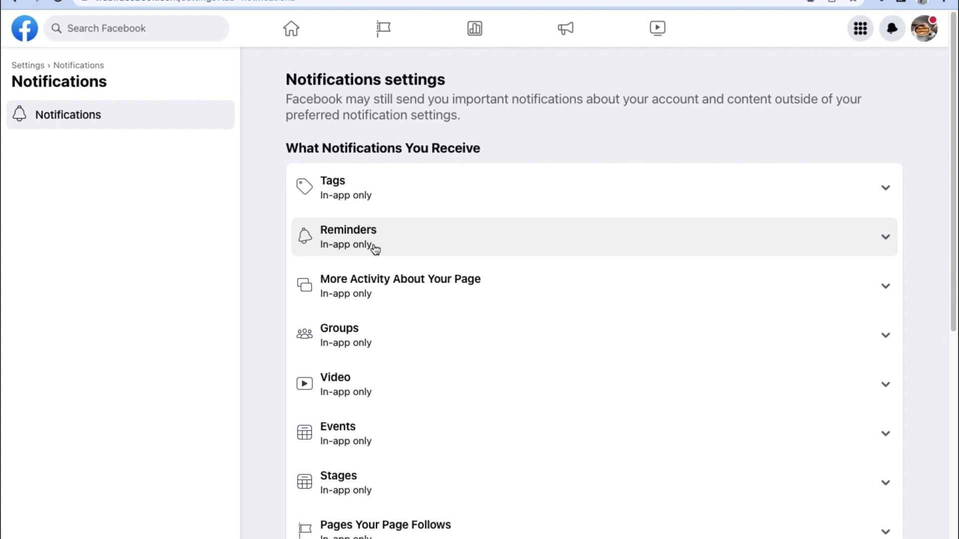
{"action": "scroll", "coordinate": [375, 249], "scroll_direction": "down", "scroll_amount": 2}
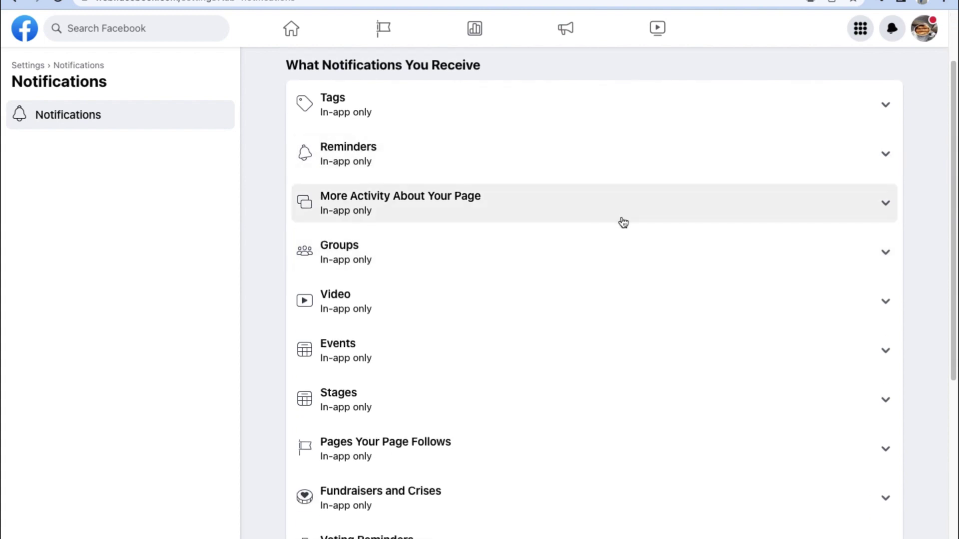
{"action": "scroll", "coordinate": [623, 223], "scroll_direction": "down", "scroll_amount": 6}
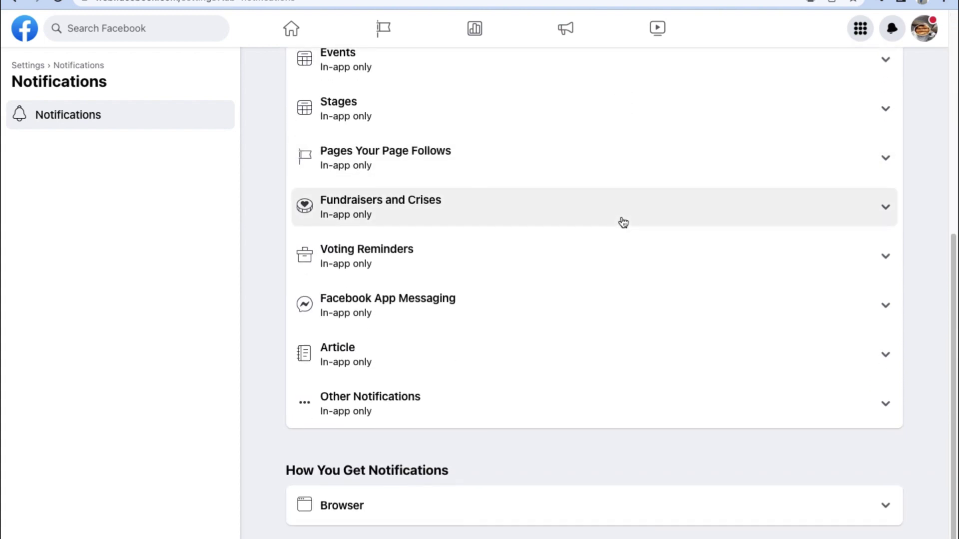
{"action": "scroll", "coordinate": [623, 222], "scroll_direction": "up", "scroll_amount": 7}
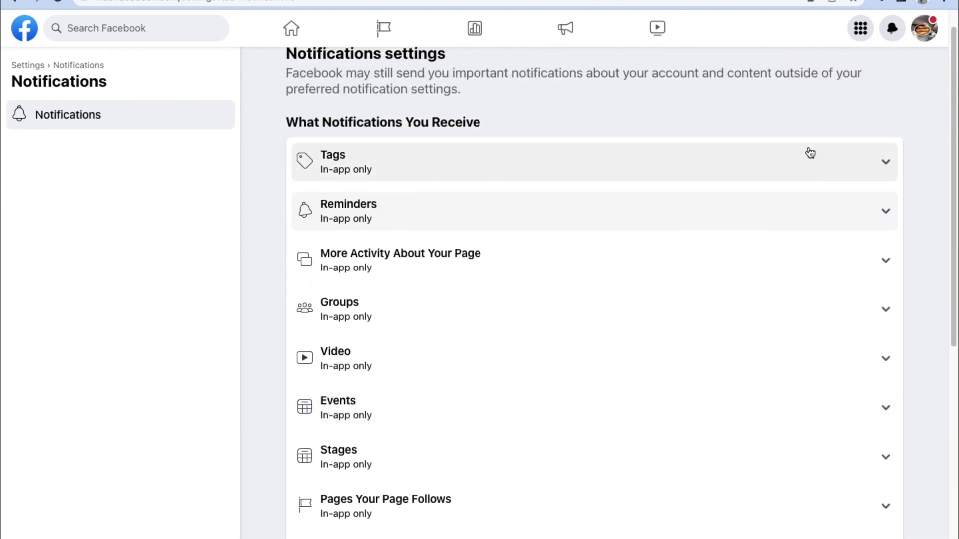
{"action": "left_click", "coordinate": [886, 165]}
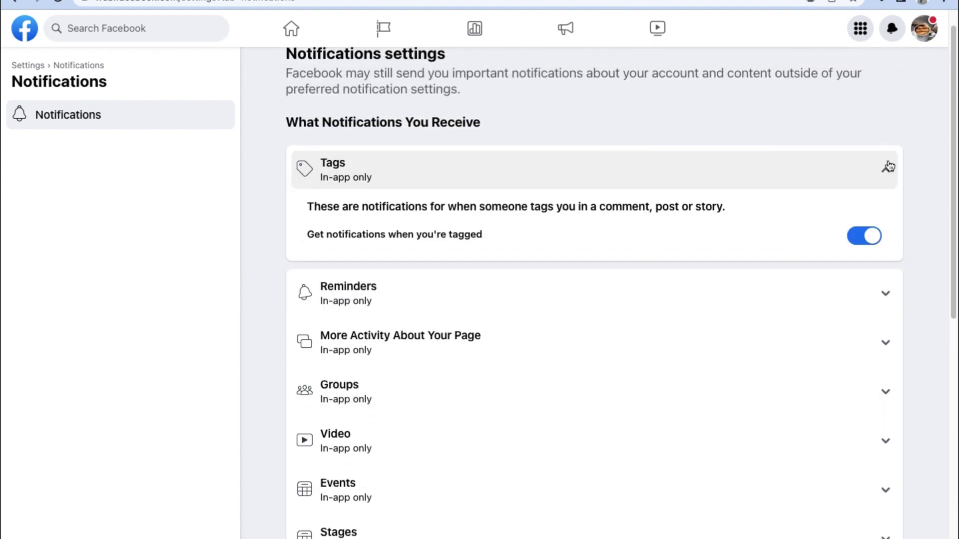
{"action": "scroll", "coordinate": [699, 221], "scroll_direction": "down", "scroll_amount": 2}
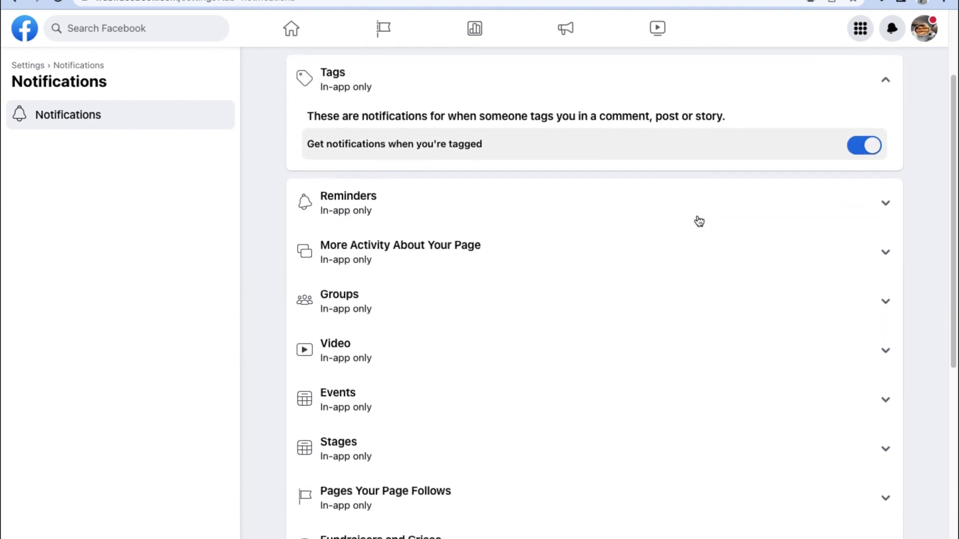
{"action": "left_click", "coordinate": [883, 203]}
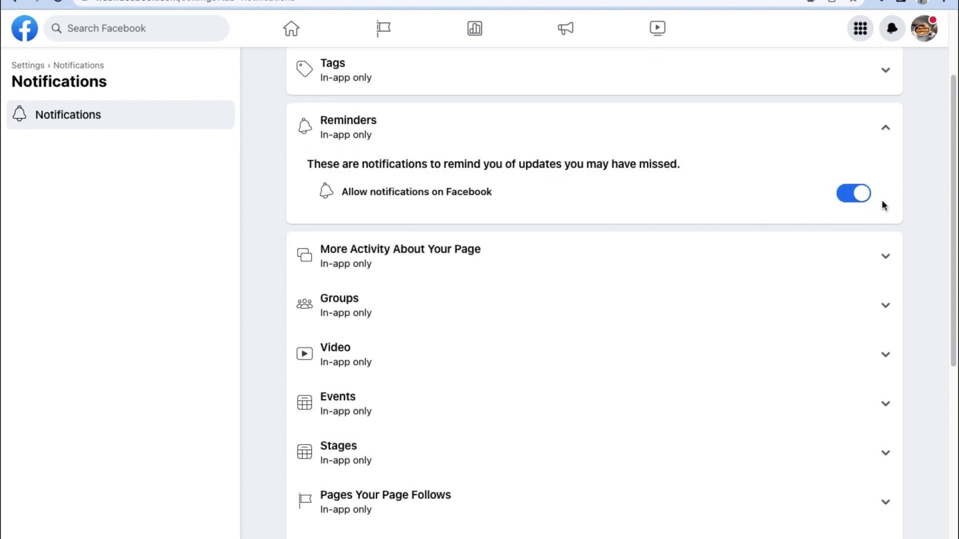
- Expand the Events and Facebook App Messaging notification options, then go to Linked Accounts
{"action": "scroll", "coordinate": [669, 233], "scroll_direction": "down", "scroll_amount": 2}
{"action": "scroll", "coordinate": [669, 235], "scroll_direction": "down", "scroll_amount": 1}
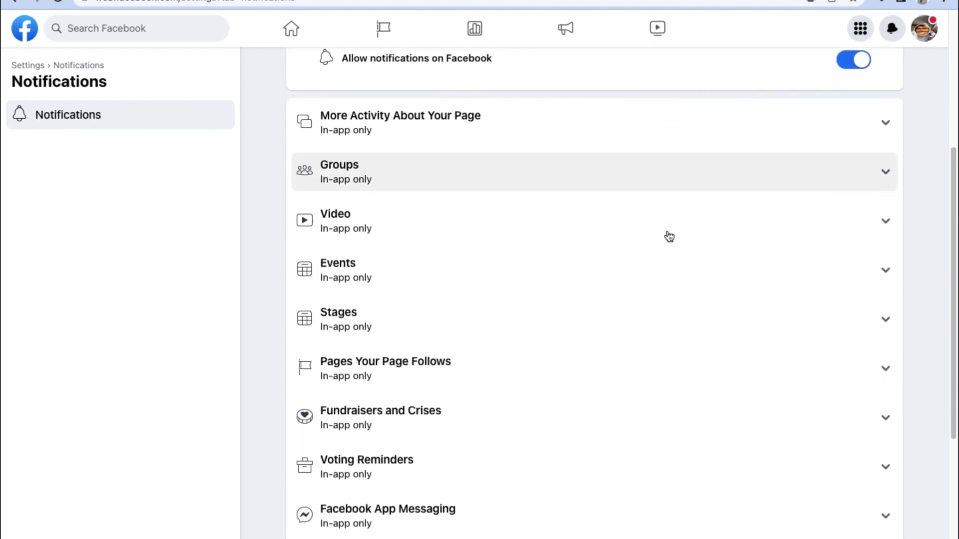
{"action": "scroll", "coordinate": [456, 223], "scroll_direction": "down", "scroll_amount": 1}
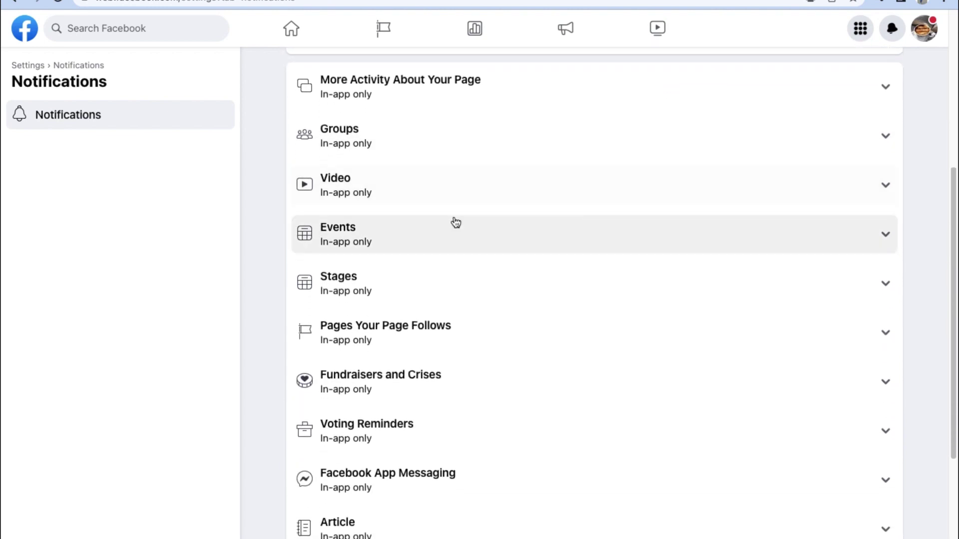
{"action": "left_click", "coordinate": [894, 228]}
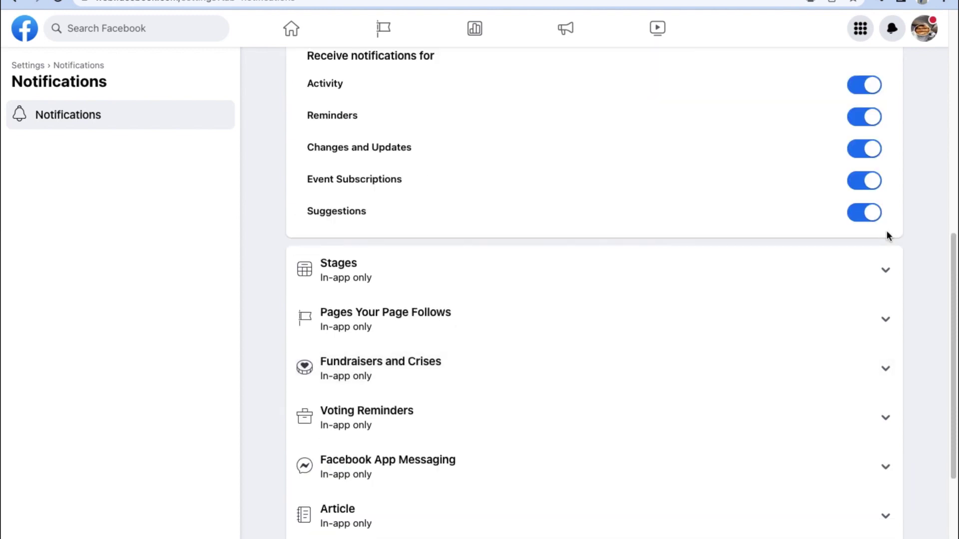
{"action": "scroll", "coordinate": [845, 188], "scroll_direction": "up", "scroll_amount": 3}
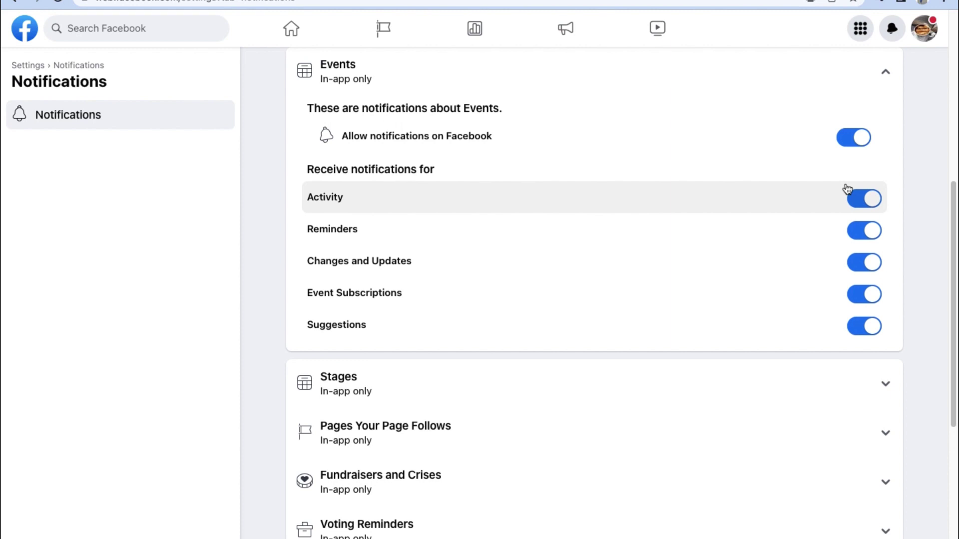
{"action": "scroll", "coordinate": [847, 189], "scroll_direction": "down", "scroll_amount": 5}
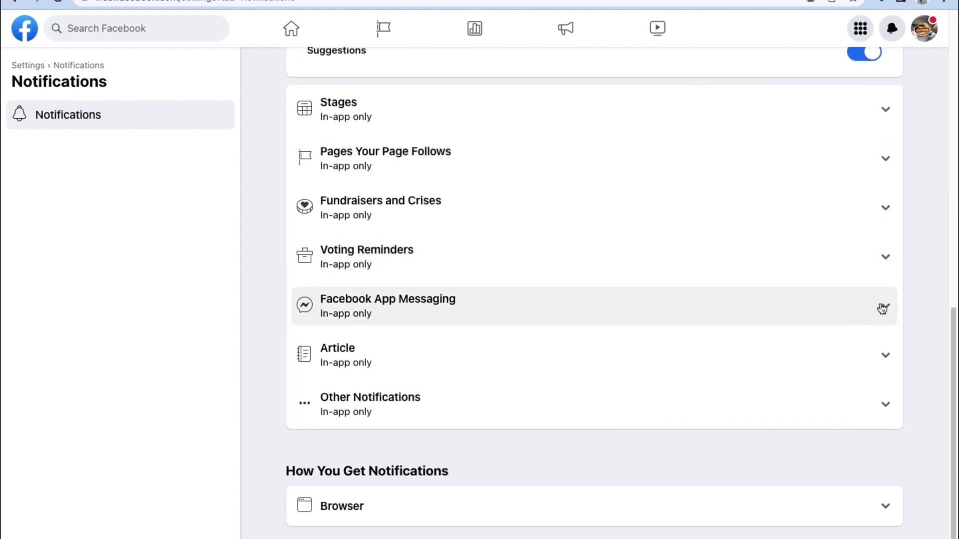
{"action": "left_click", "coordinate": [879, 307]}
{"action": "left_click", "coordinate": [20, 208]}
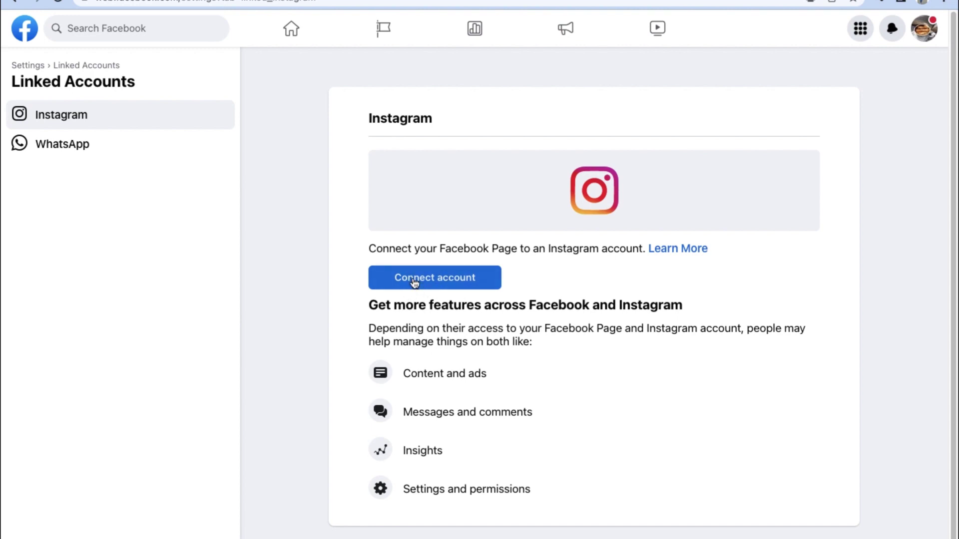
- View the WhatsApp phone-number linking panel, then return via the Settings breadcrumb
{"action": "left_click", "coordinate": [166, 153]}
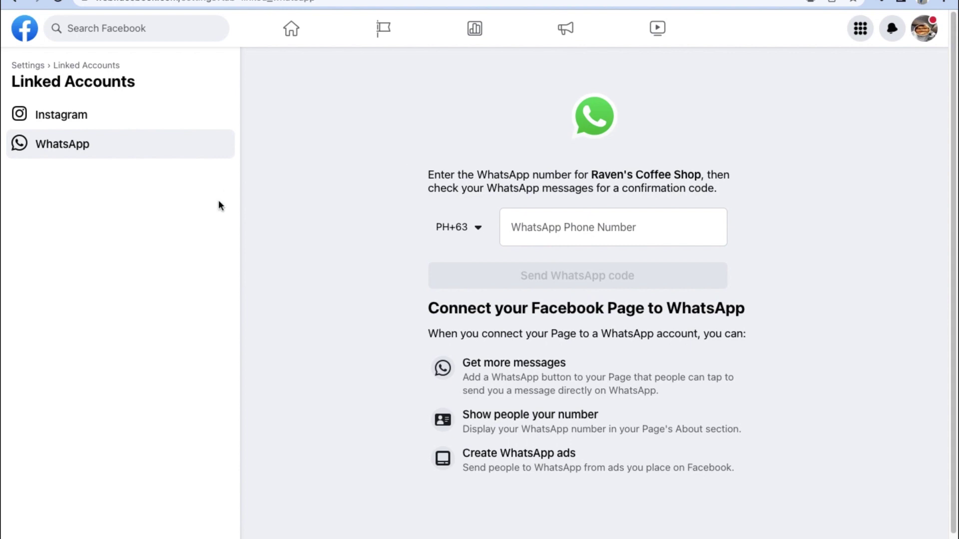
{"action": "left_click", "coordinate": [40, 65]}
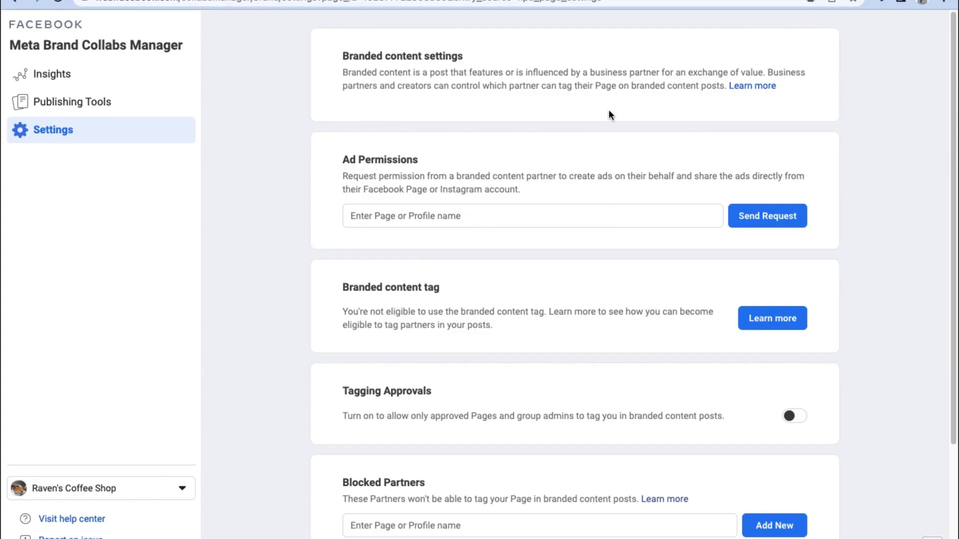
- Look through the Branded content settings and open the Publishing Tools section
{"action": "scroll", "coordinate": [329, 250], "scroll_direction": "down", "scroll_amount": 3}
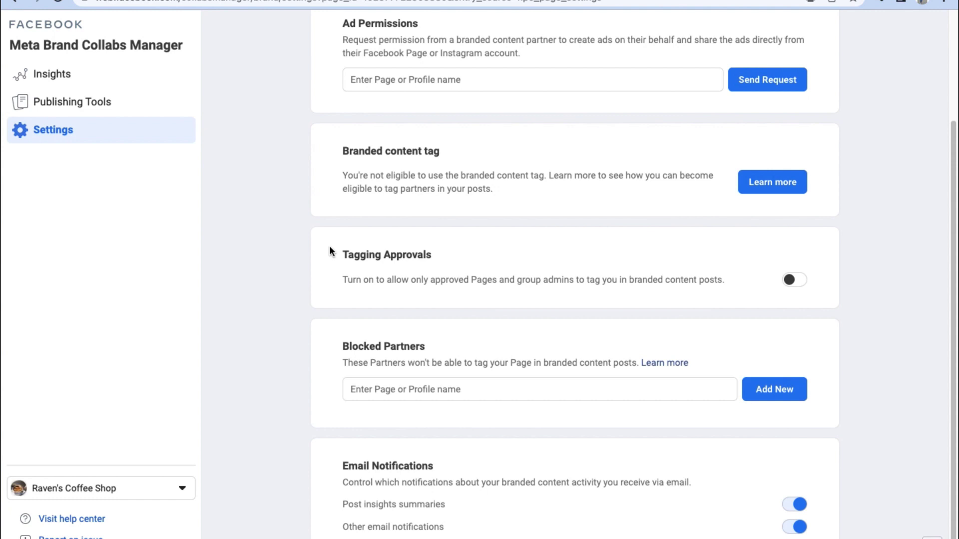
{"action": "scroll", "coordinate": [330, 249], "scroll_direction": "up", "scroll_amount": 3}
{"action": "left_click", "coordinate": [149, 106]}
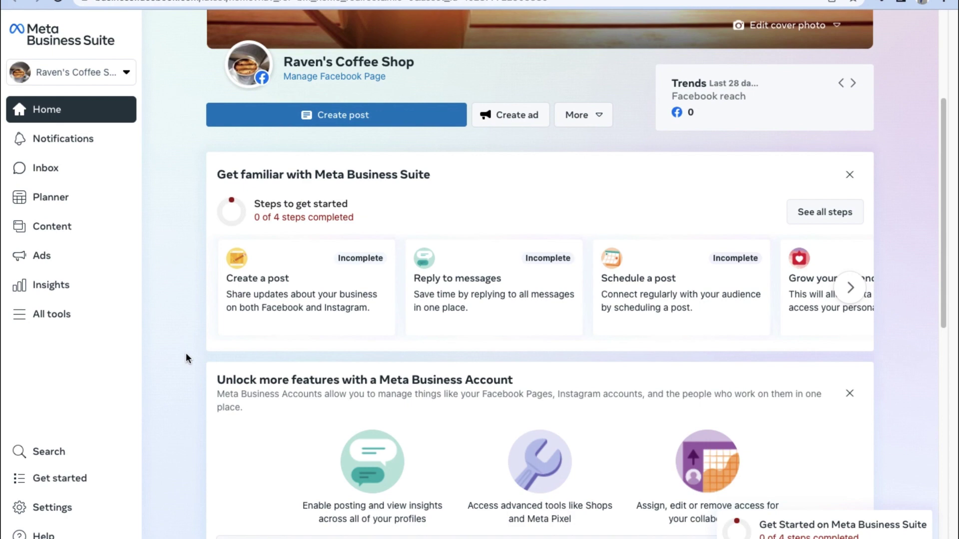
- Browse the All tools overview, close it, and open Inbox from the 'Reply to messages' card
{"action": "left_click", "coordinate": [97, 322]}
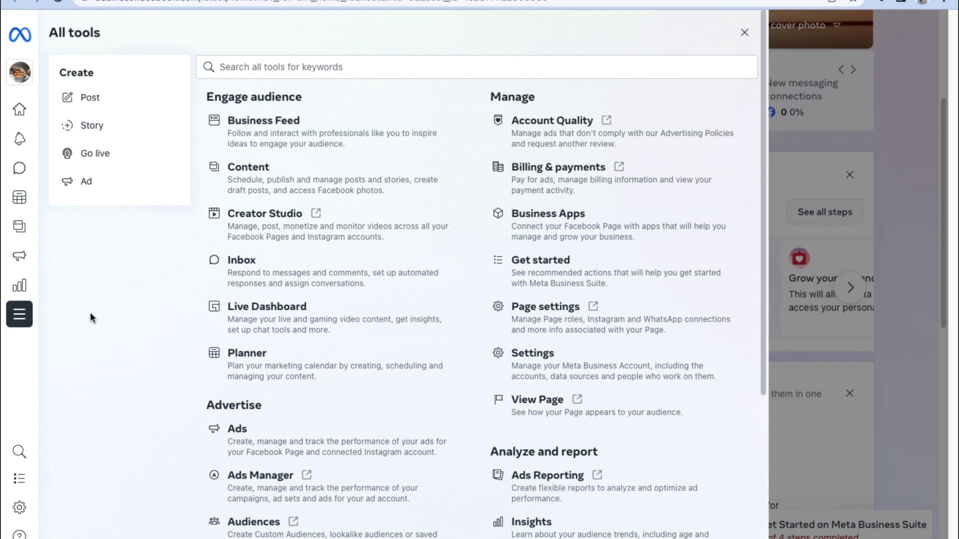
{"action": "mouse_move", "coordinate": [22, 260]}
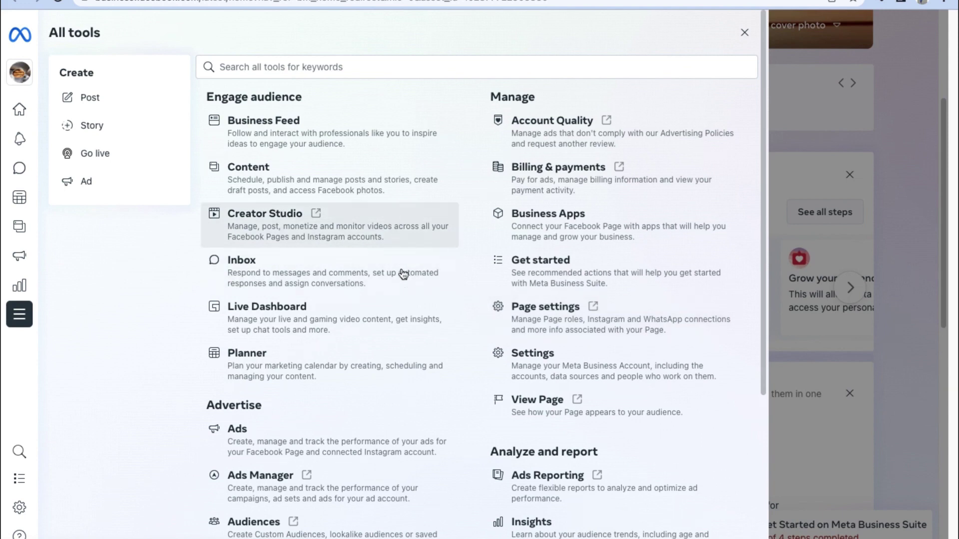
{"action": "scroll", "coordinate": [400, 235], "scroll_direction": "down", "scroll_amount": 2}
{"action": "scroll", "coordinate": [401, 296], "scroll_direction": "down", "scroll_amount": 3}
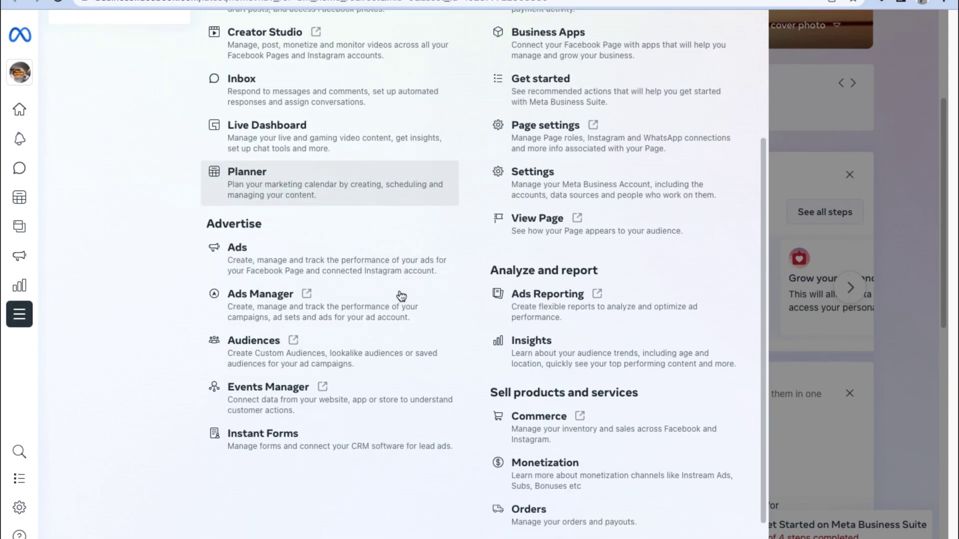
{"action": "scroll", "coordinate": [400, 350], "scroll_direction": "up", "scroll_amount": 1}
{"action": "scroll", "coordinate": [400, 296], "scroll_direction": "down", "scroll_amount": 1}
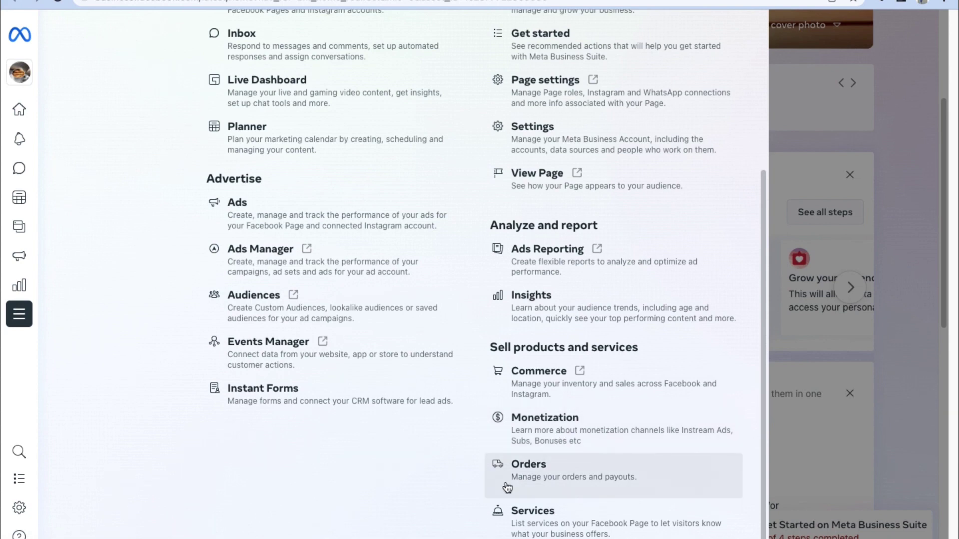
{"action": "left_click", "coordinate": [516, 472]}
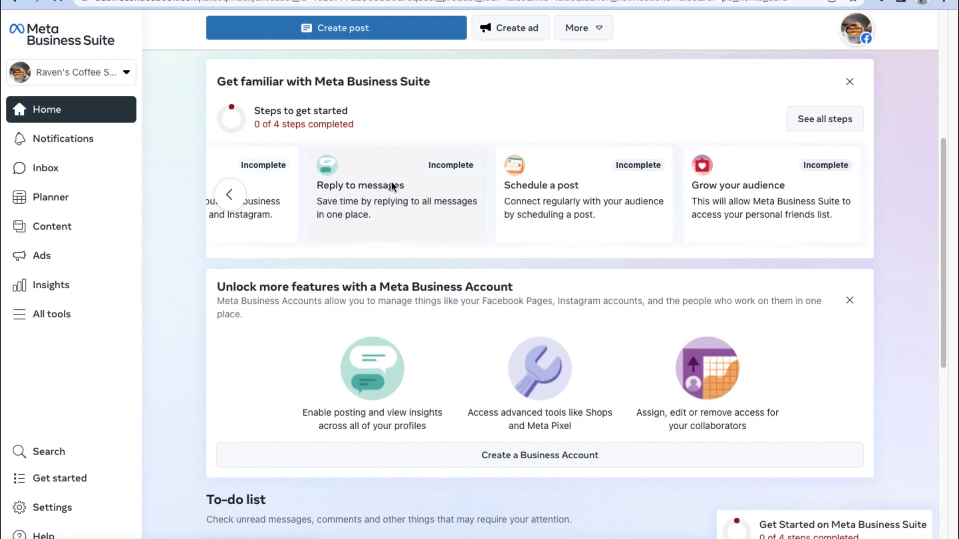
{"action": "left_click", "coordinate": [392, 184]}
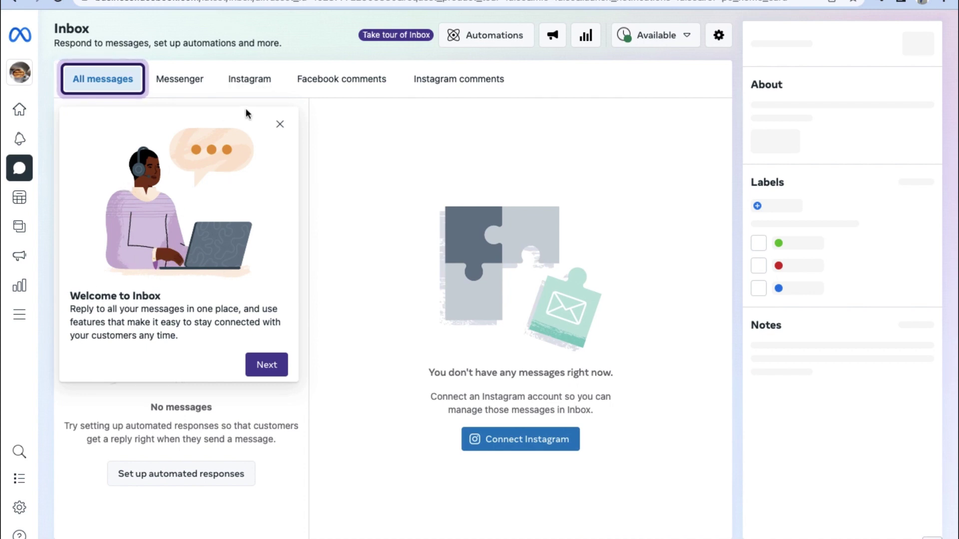
- Start a new Instant reply automation from automated responses and apply it to Messenger
{"action": "left_click", "coordinate": [280, 124]}
{"action": "left_click", "coordinate": [182, 476]}
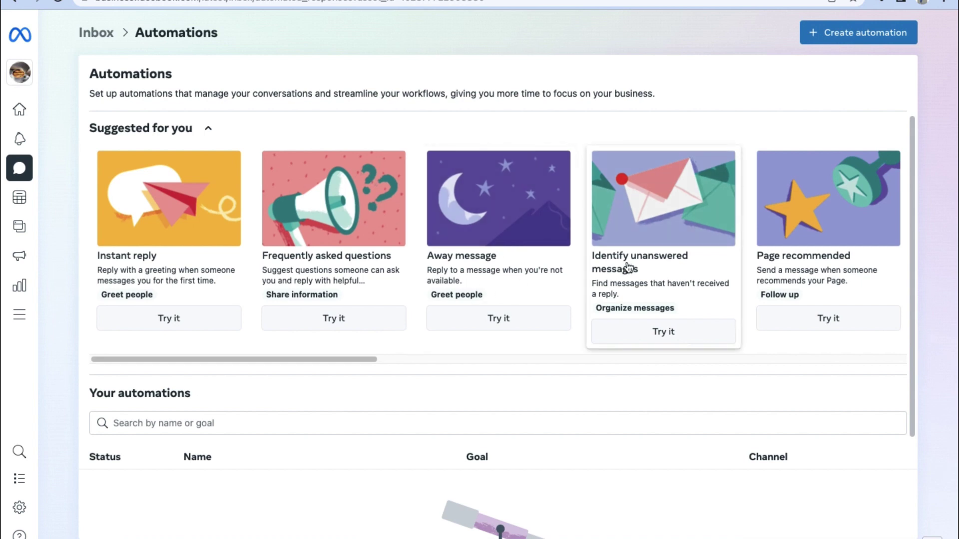
{"action": "left_click", "coordinate": [156, 319]}
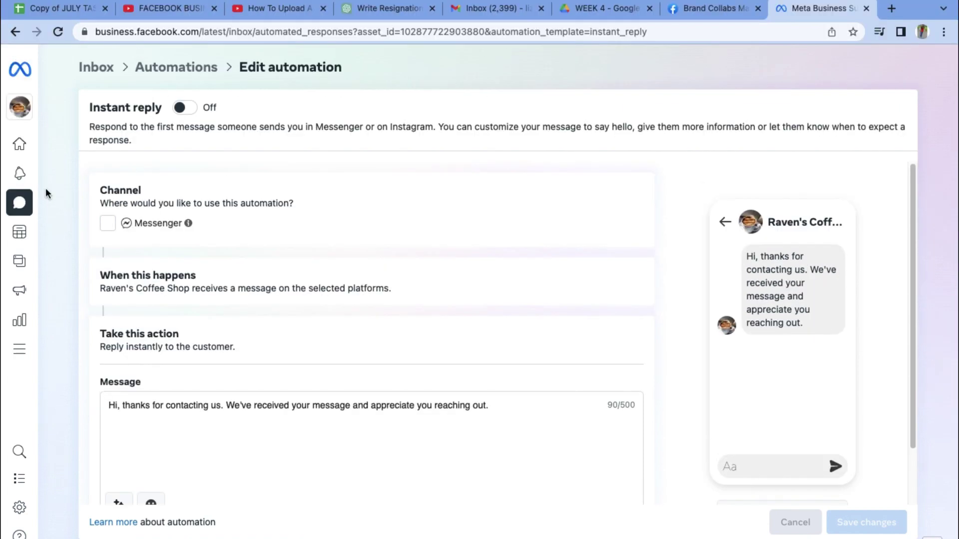
{"action": "mouse_move", "coordinate": [43, 195]}
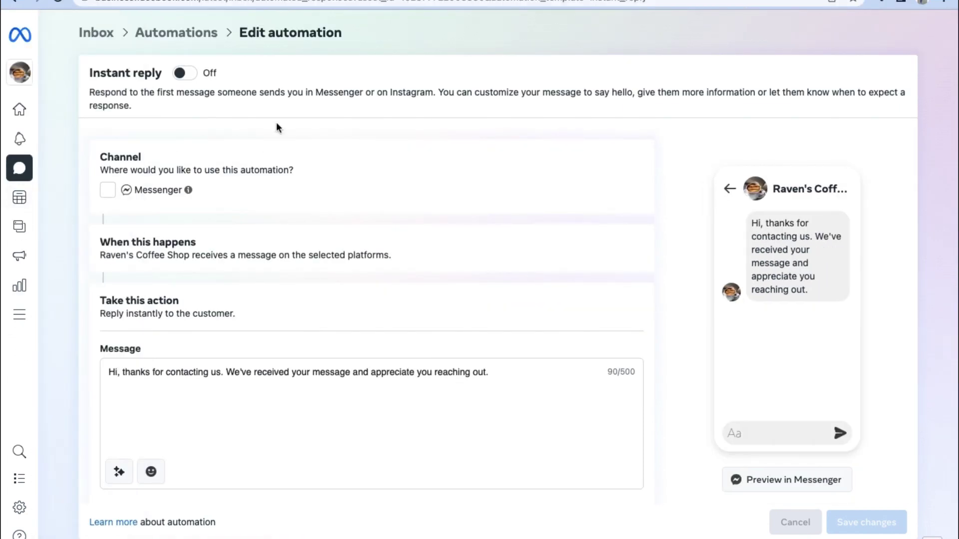
{"action": "left_click", "coordinate": [109, 192]}
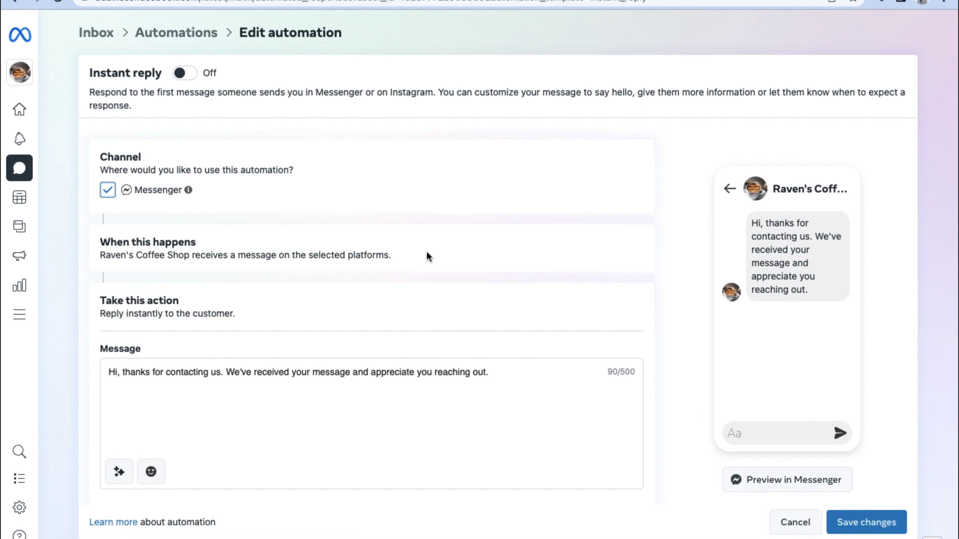
- Replace the reply's second sentence with 'What coffee flavors are you interested' and save it
{"action": "scroll", "coordinate": [427, 250], "scroll_direction": "down", "scroll_amount": 1}
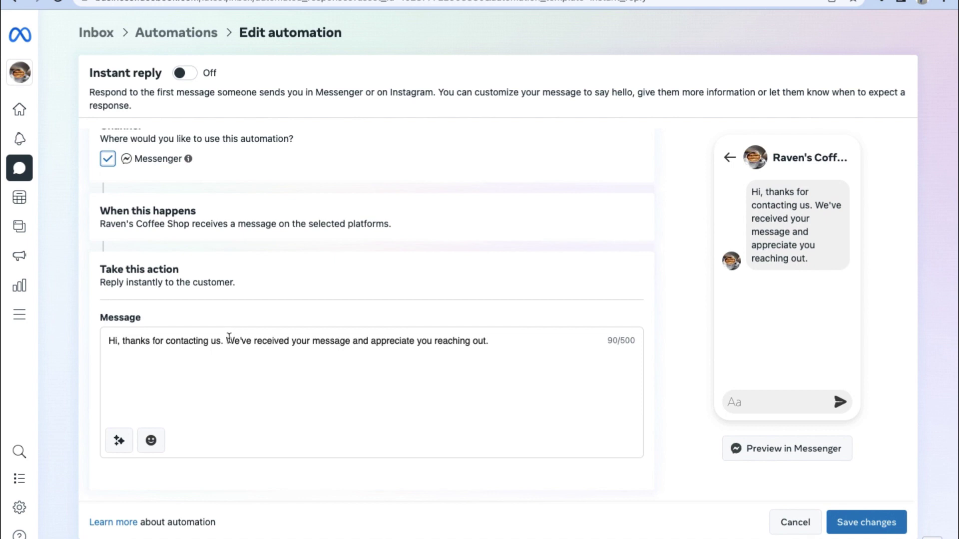
{"action": "left_click_drag", "start_coordinate": [229, 339], "coordinate": [498, 335]}
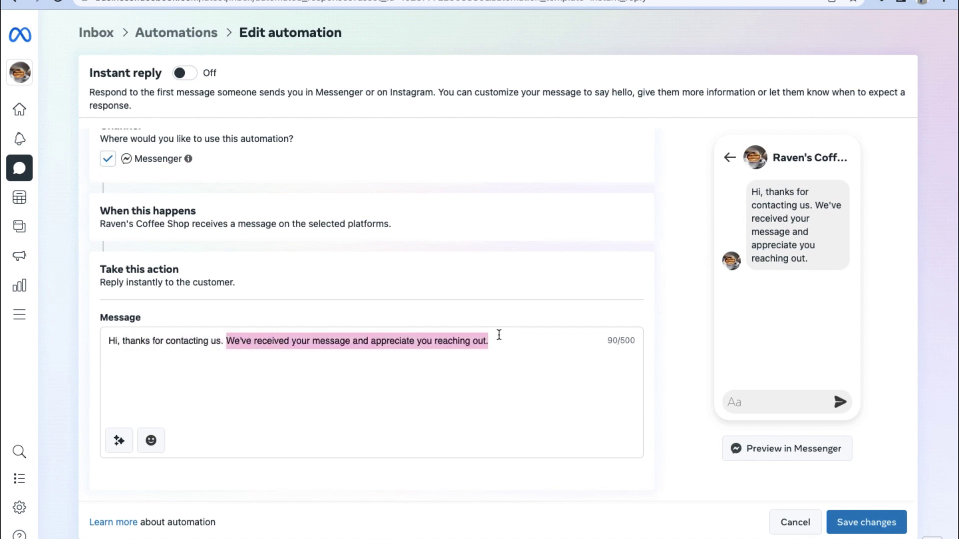
{"action": "type", "text": "What"}
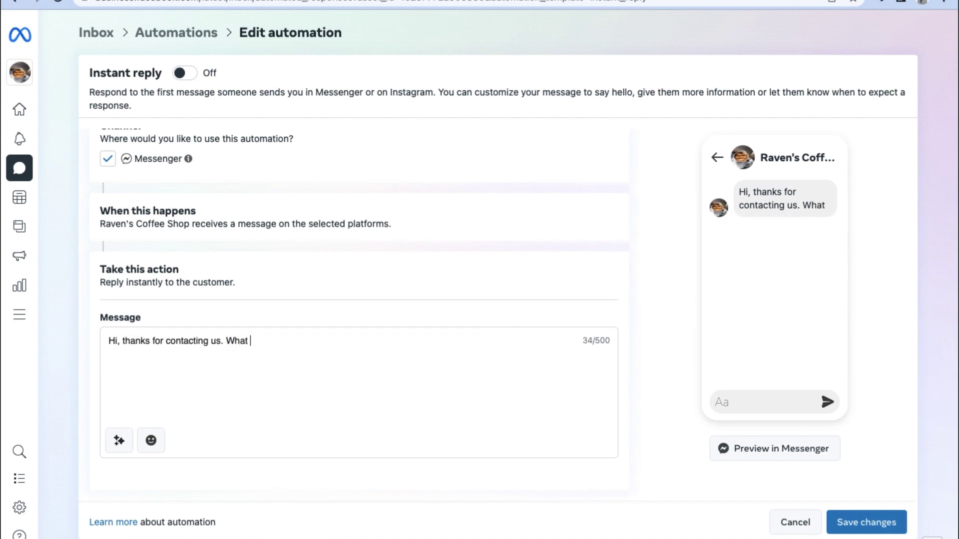
{"action": "type", "text": " cof"}
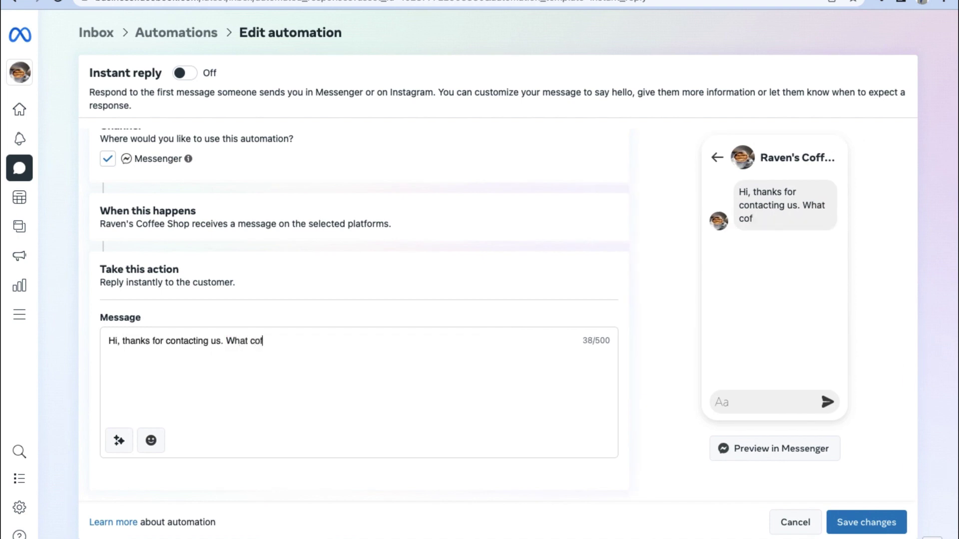
{"action": "type", "text": "fee flavors"}
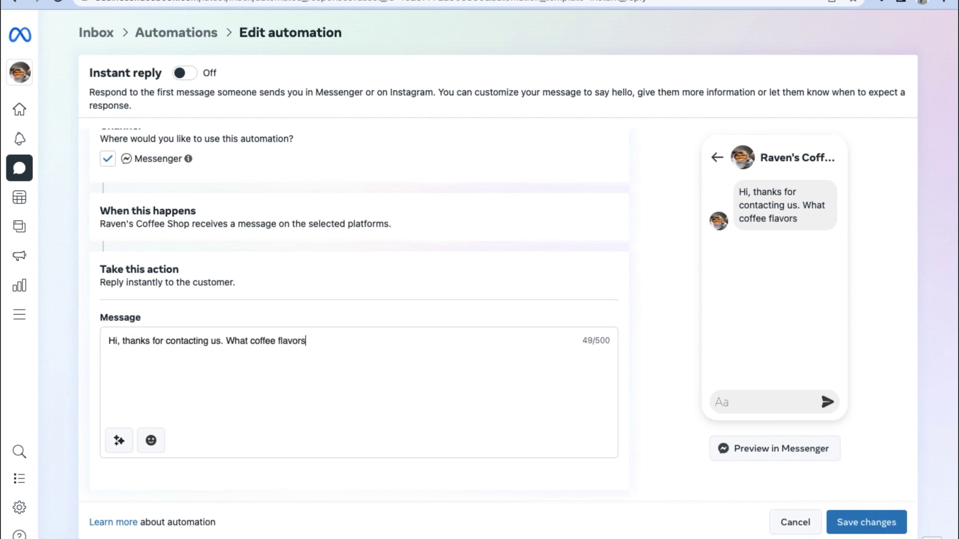
{"action": "type", "text": " are you intereste"}
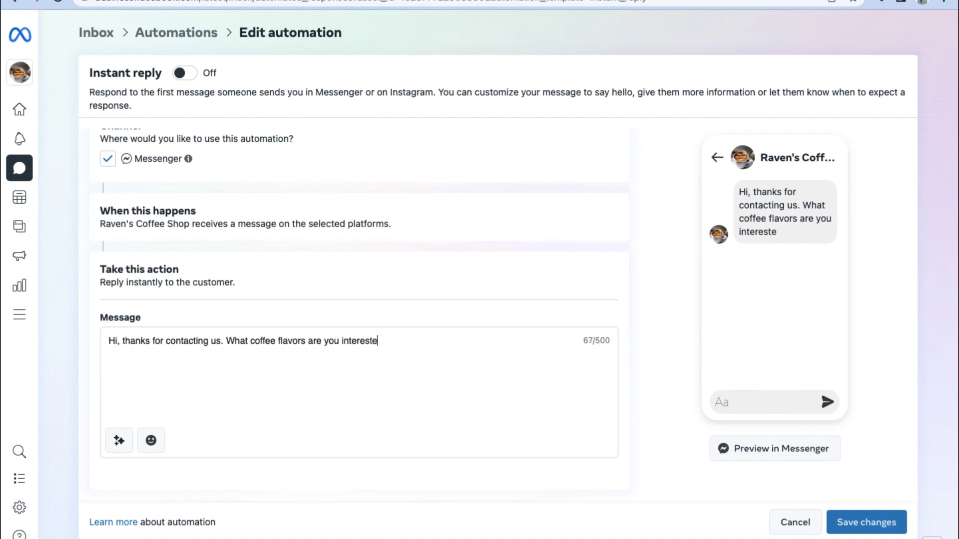
{"action": "type", "text": "d"}
{"action": "left_click", "coordinate": [866, 522]}
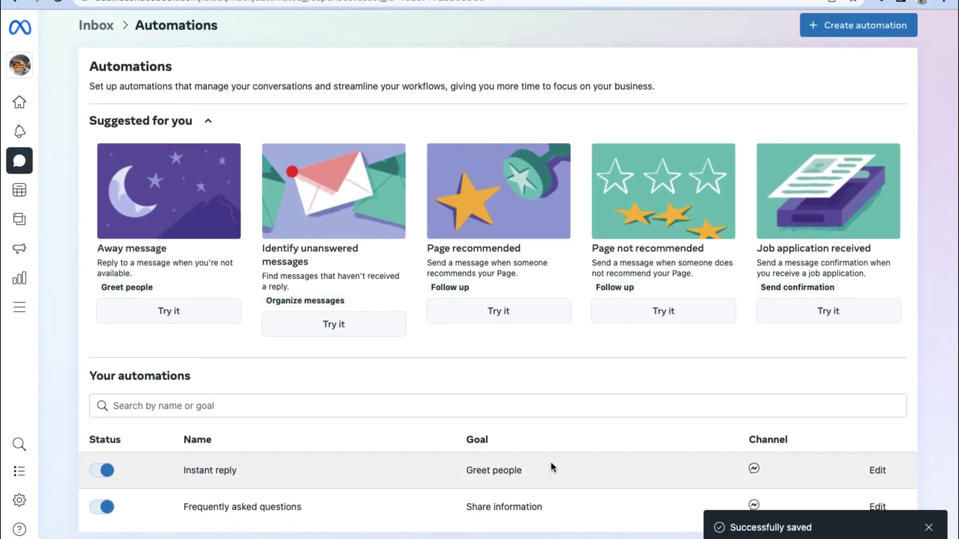
- Dismiss the saved confirmation, review the Away message automation, then move to Planner
{"action": "left_click", "coordinate": [929, 528]}
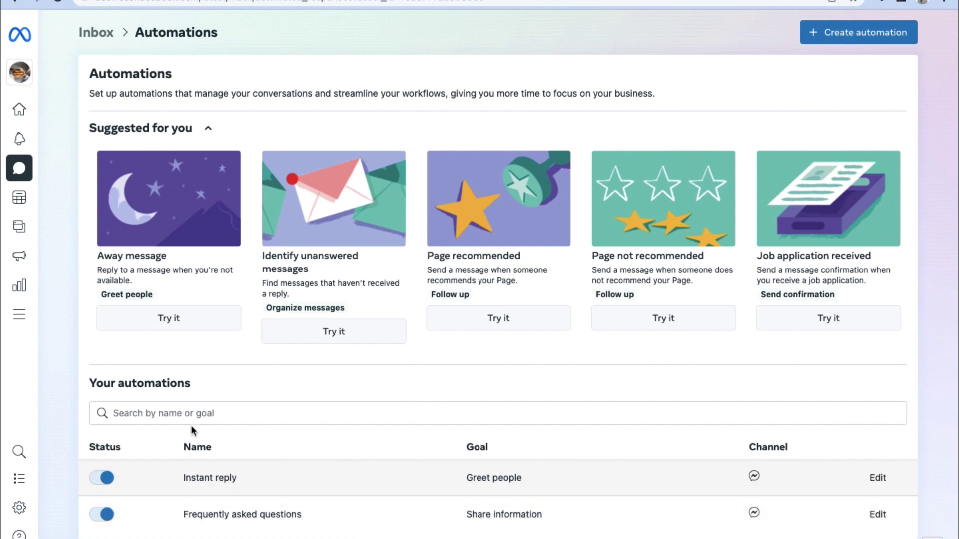
{"action": "left_click", "coordinate": [133, 268]}
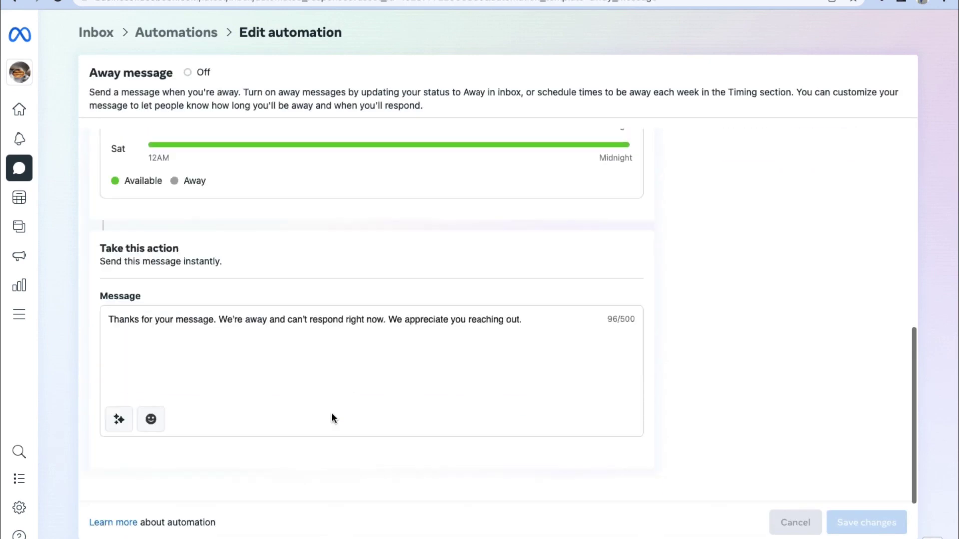
{"action": "mouse_move", "coordinate": [21, 66]}
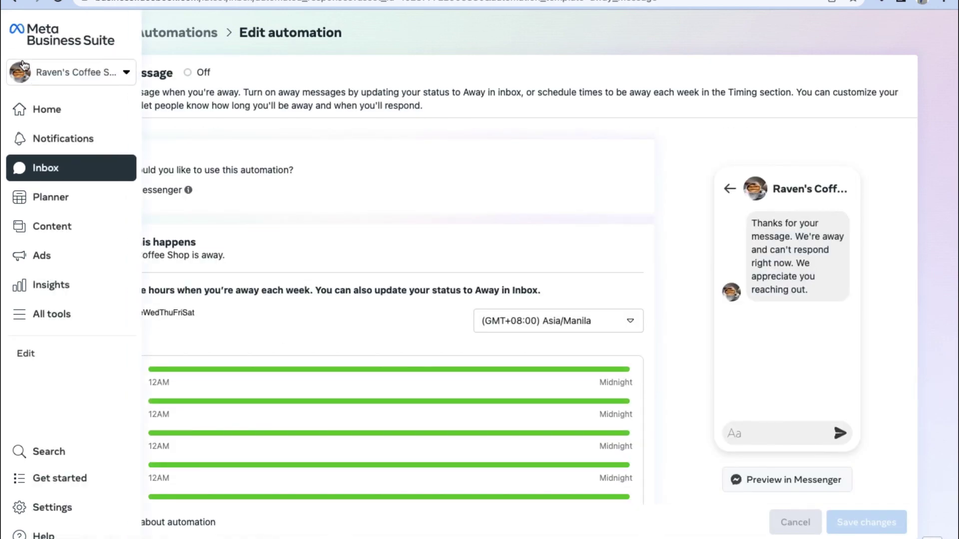
{"action": "left_click", "coordinate": [25, 197]}
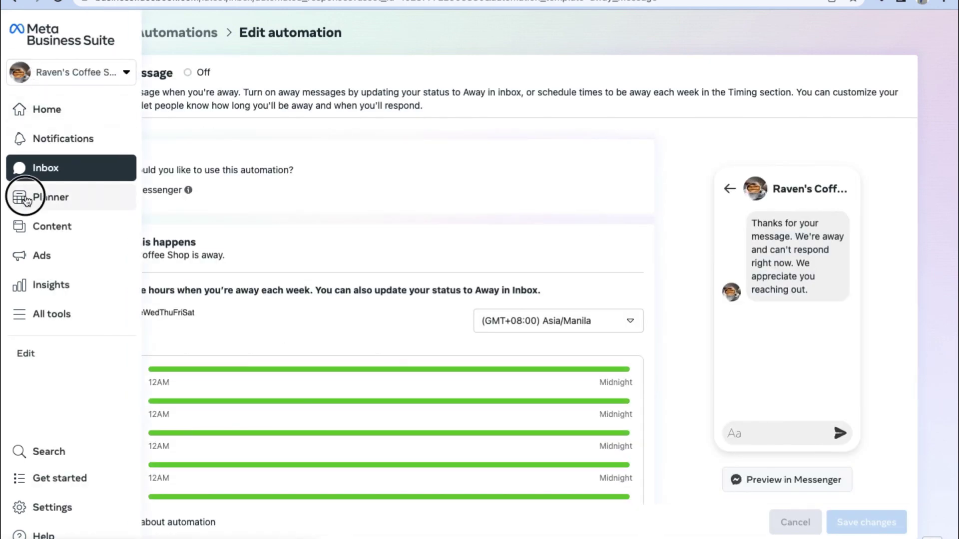
- Leave Meta Business Suite's Planner for the Facebook home feed as Raven's Coffee Shop
{"action": "mouse_move", "coordinate": [27, 200]}
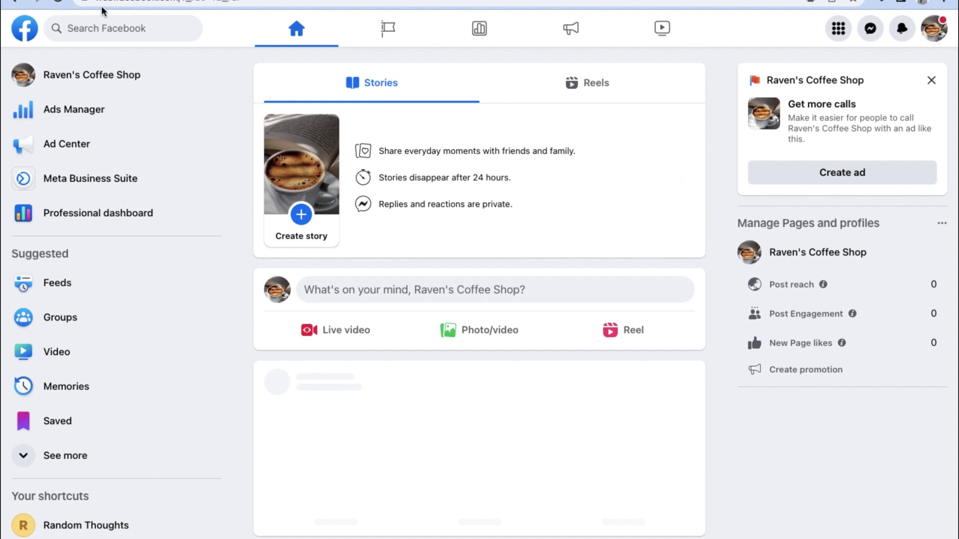
- Open Raven's Coffee Shop Page from the sidebar and scroll through its profile
{"action": "left_click", "coordinate": [56, 74]}
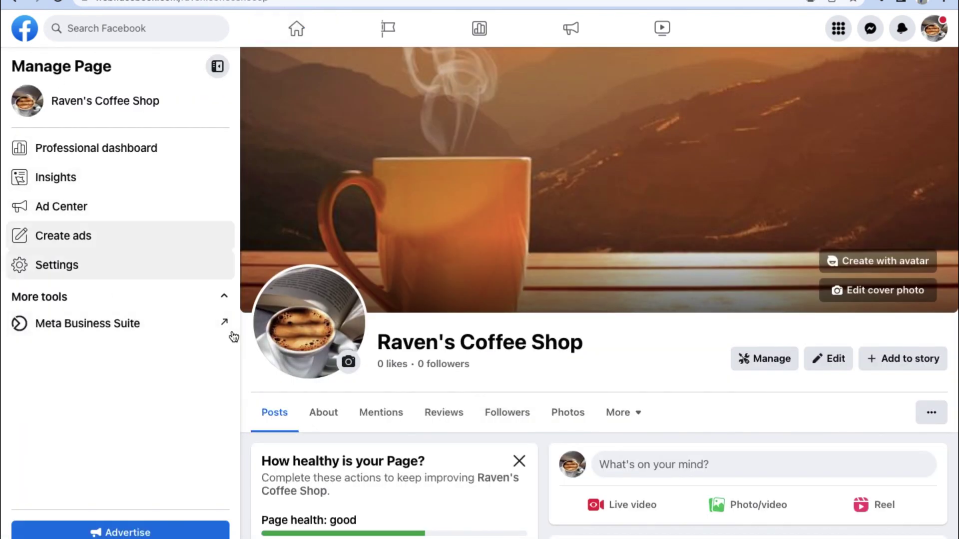
{"action": "scroll", "coordinate": [230, 356], "scroll_direction": "down", "scroll_amount": 3}
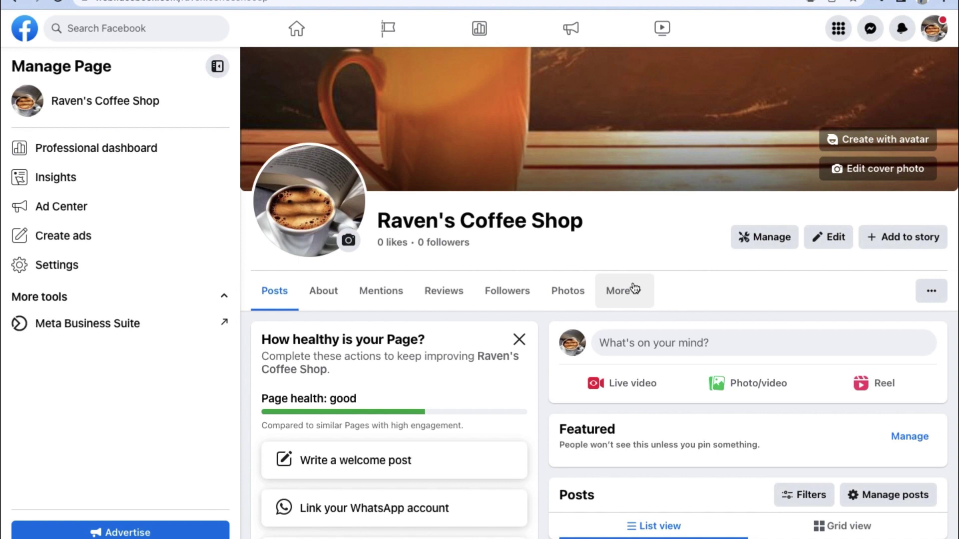
{"action": "scroll", "coordinate": [633, 287], "scroll_direction": "up", "scroll_amount": 2}
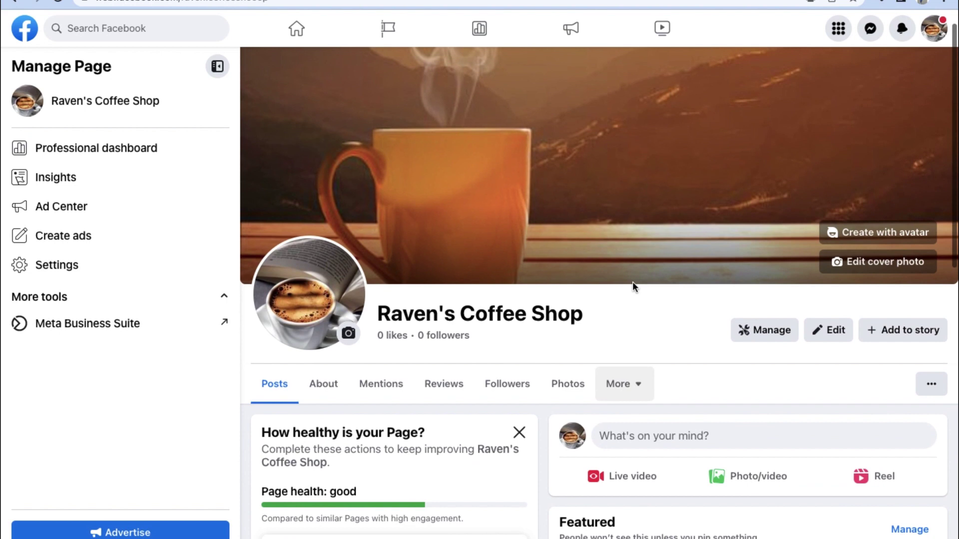